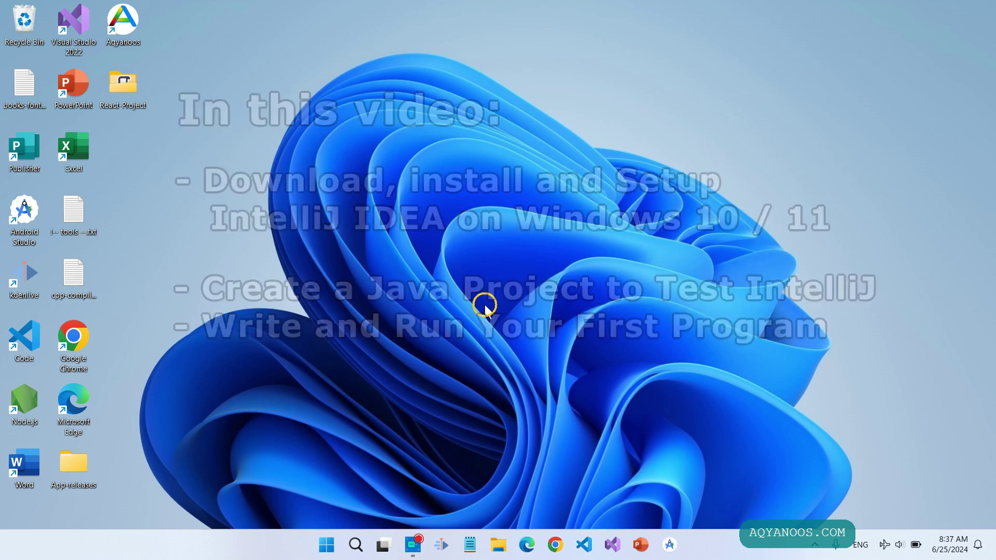
- Launch Google Chrome from the taskbar to a new tab with the Google start page
click(555, 546)
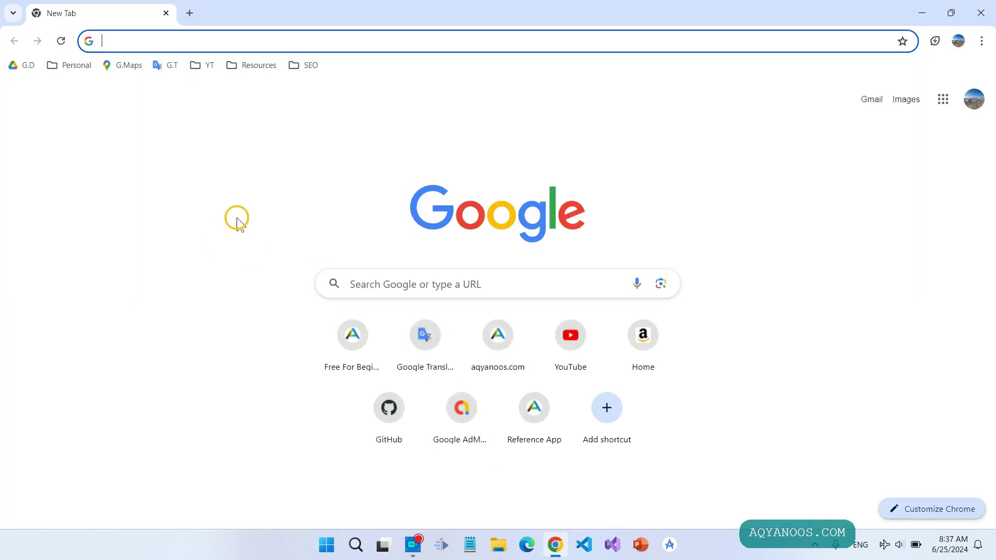
- Search Google for 'download intellij idea windows' and open the official JetBrains download result
text(download)
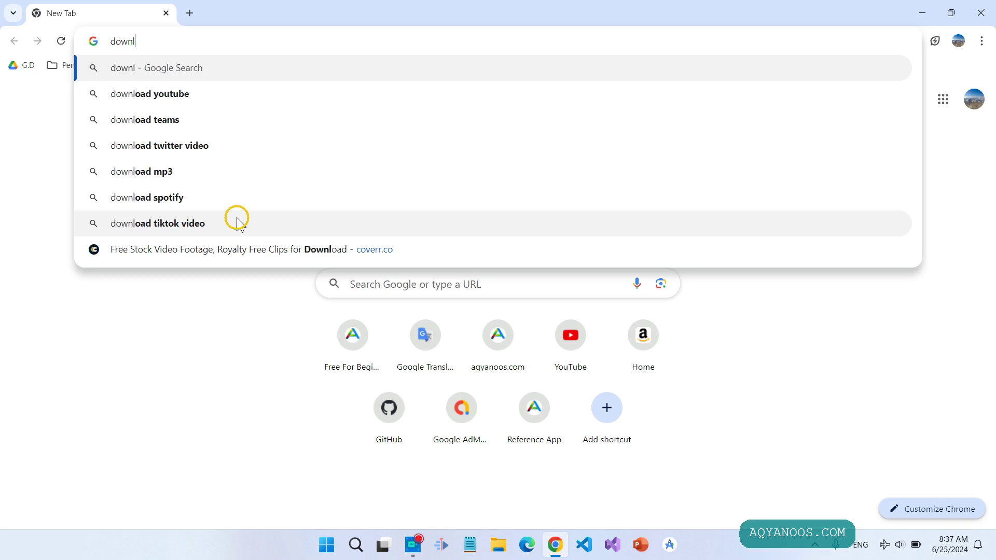
key(BackSpace)
text(intel)
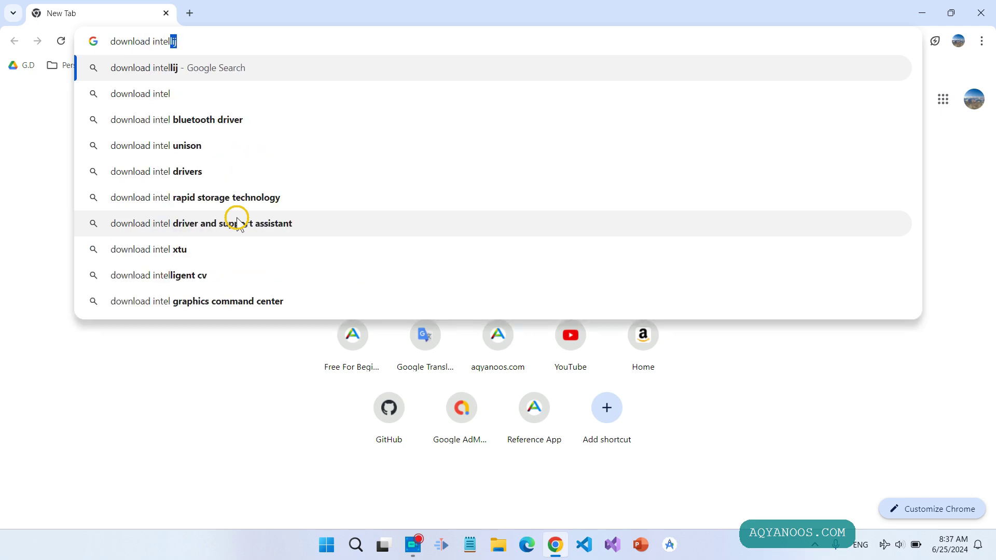
text(lij idea )
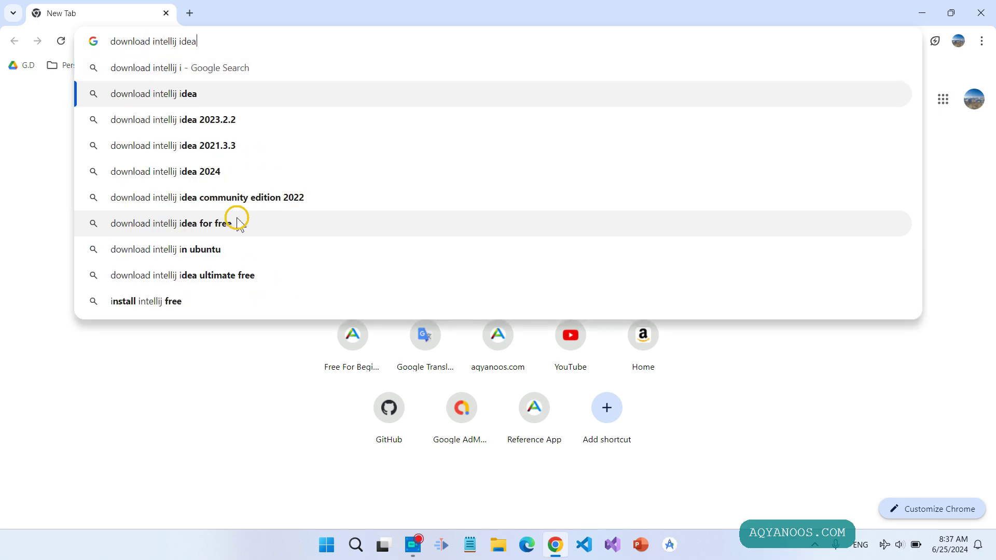
text(win)
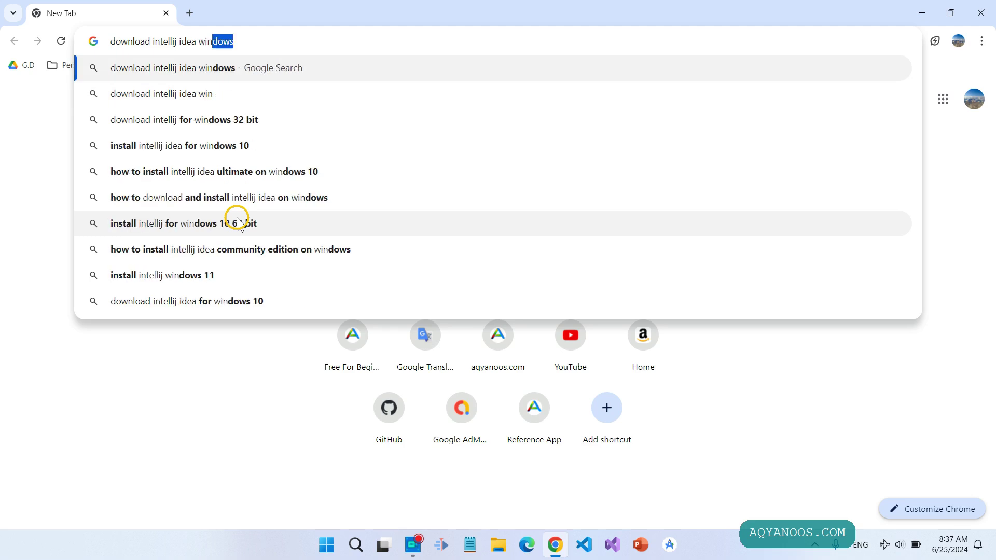
text(dows)
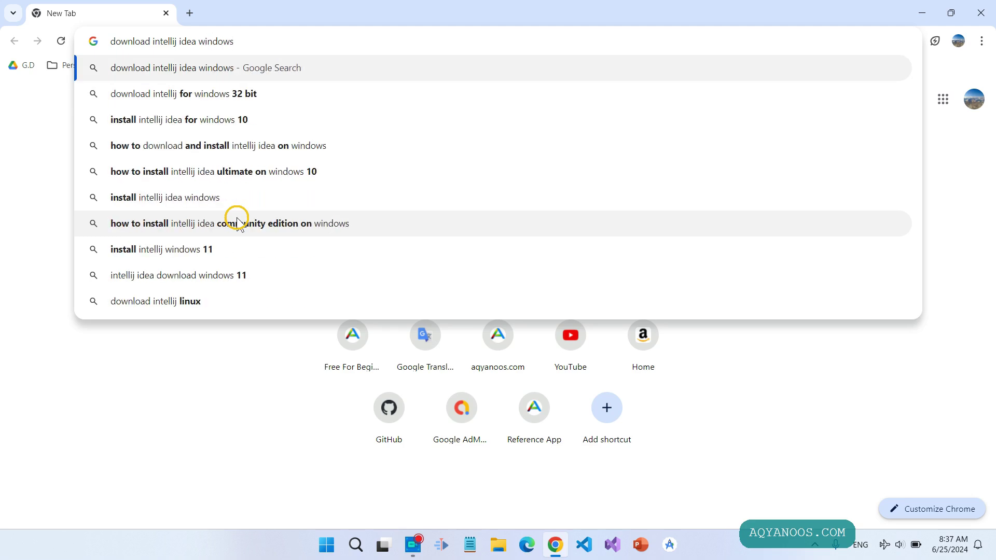
key(Return)
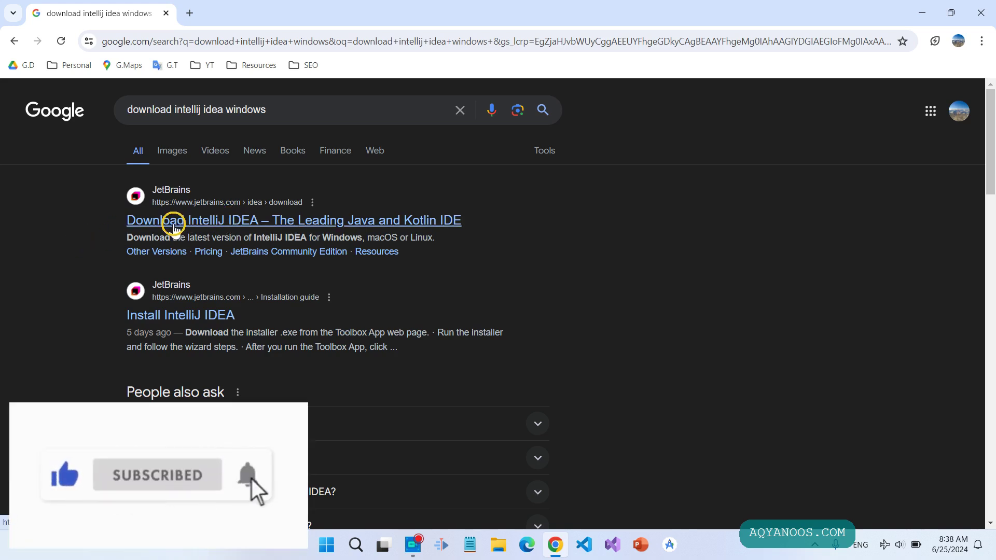
click(174, 227)
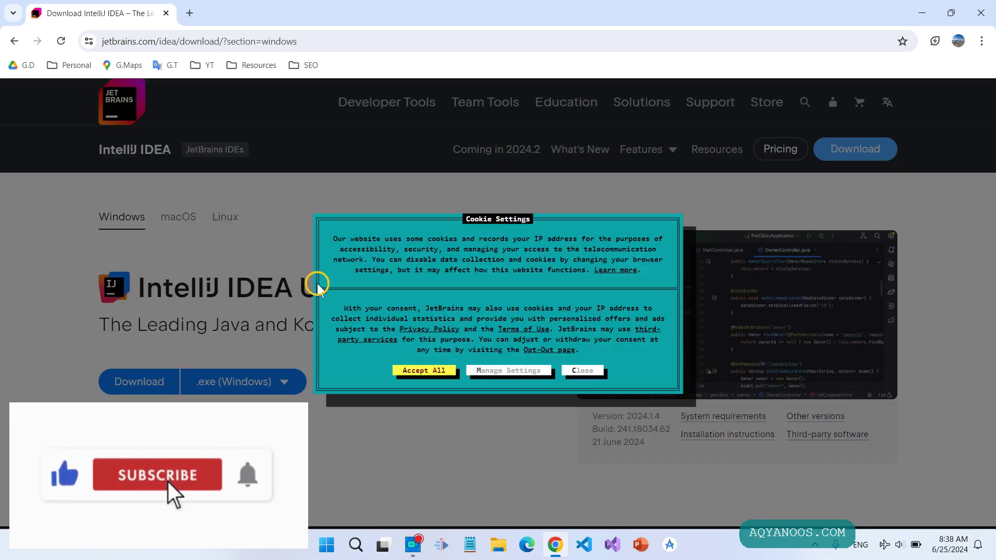
- Dismiss the cookie notice and compare the macOS, Linux and Windows installer options
click(582, 371)
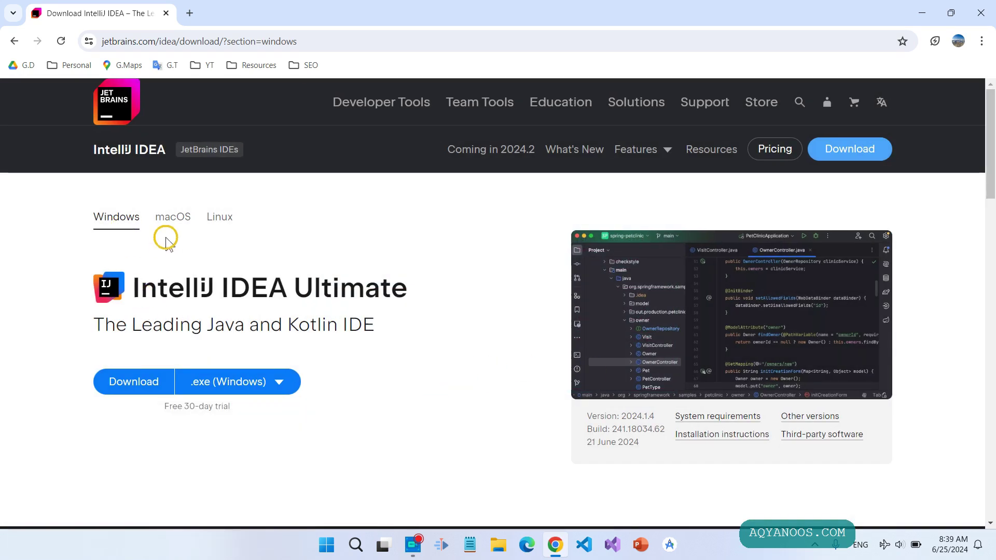
click(180, 218)
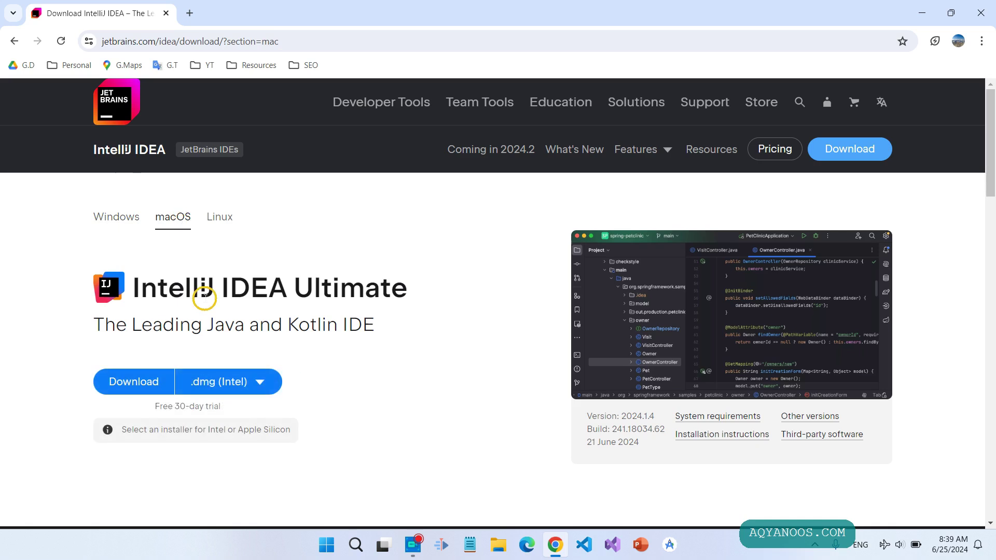
click(216, 216)
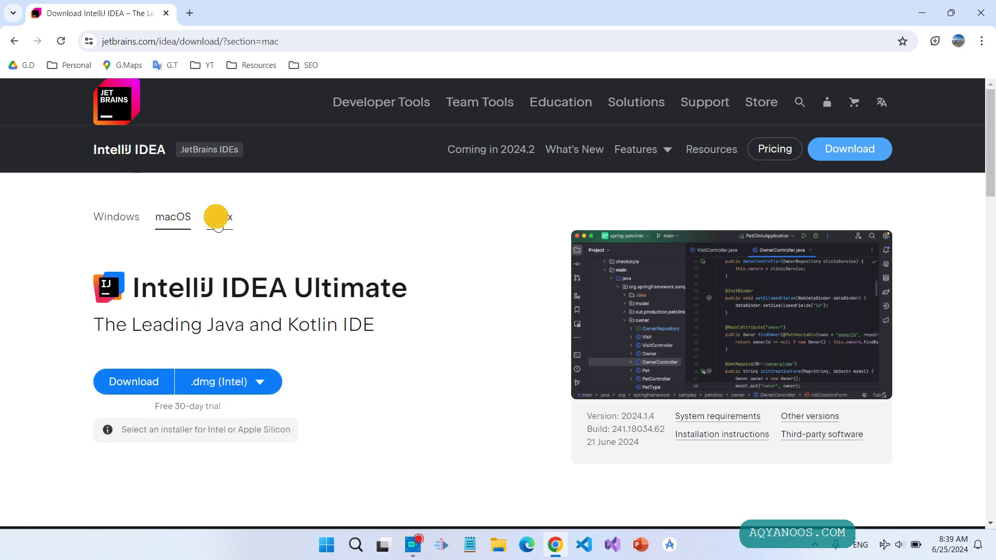
click(116, 217)
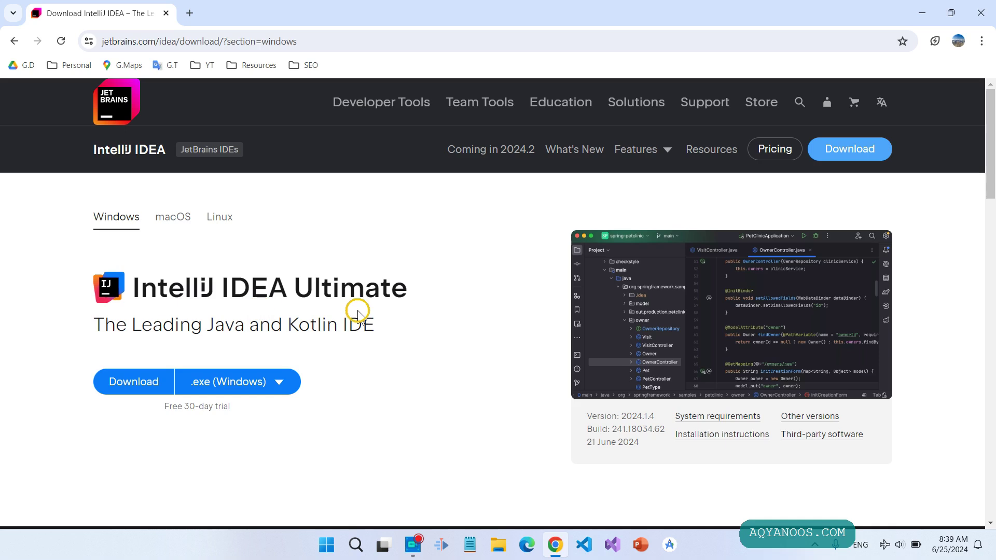
- Check the Community Edition section, then go to the IntelliJ IDEA pricing page
scroll(351, 332, down, 5)
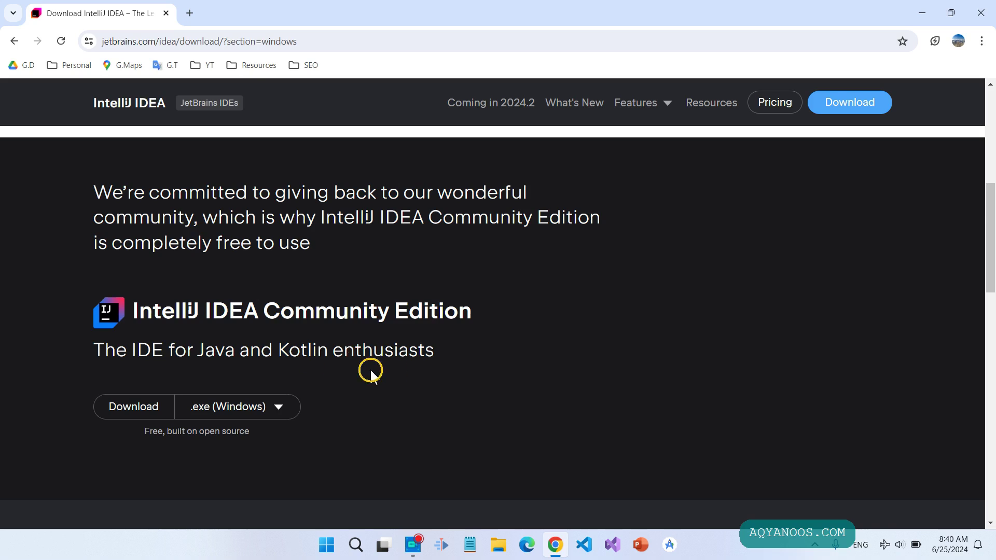
scroll(364, 372, up, 5)
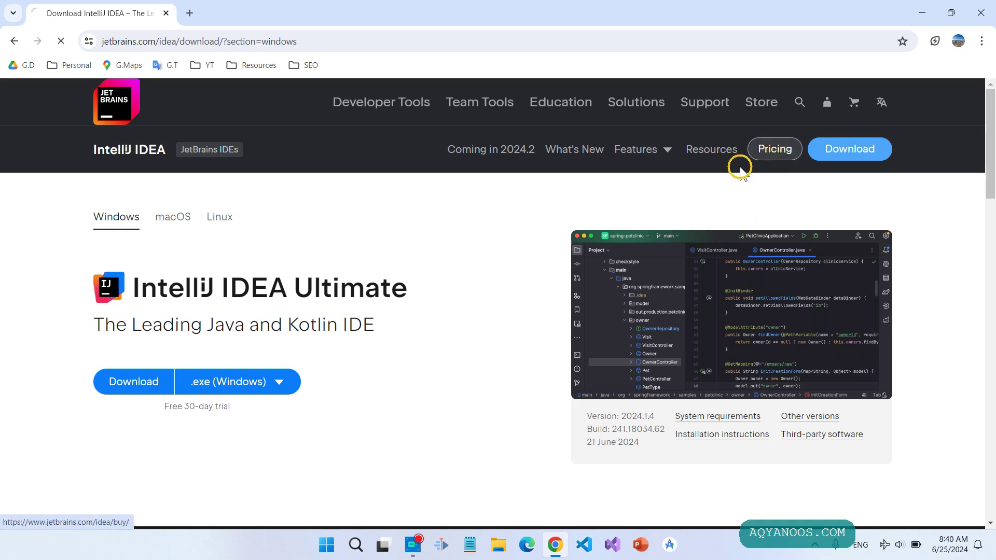
click(774, 150)
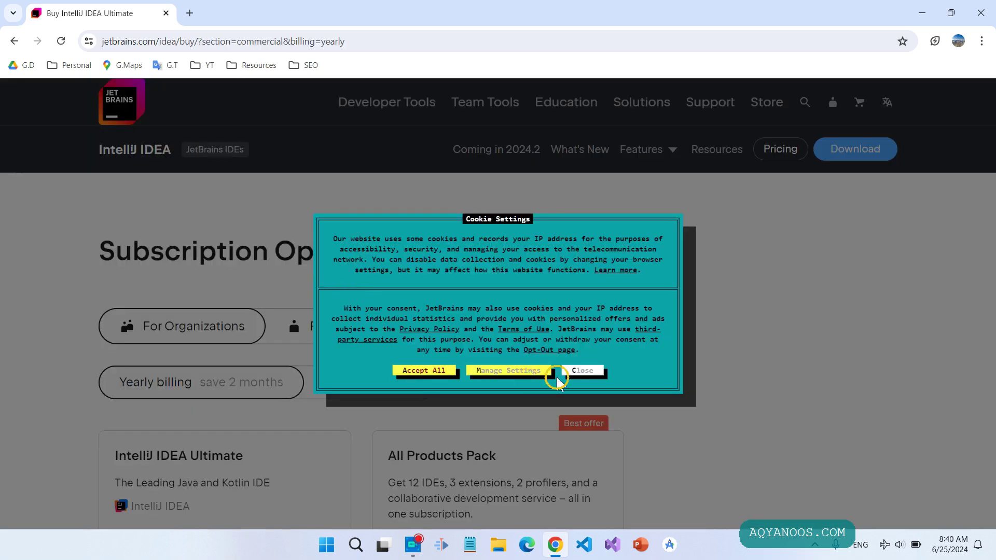
- Dismiss the cookie notice and review organization pricing, noting the €599.00 first-year price
click(585, 371)
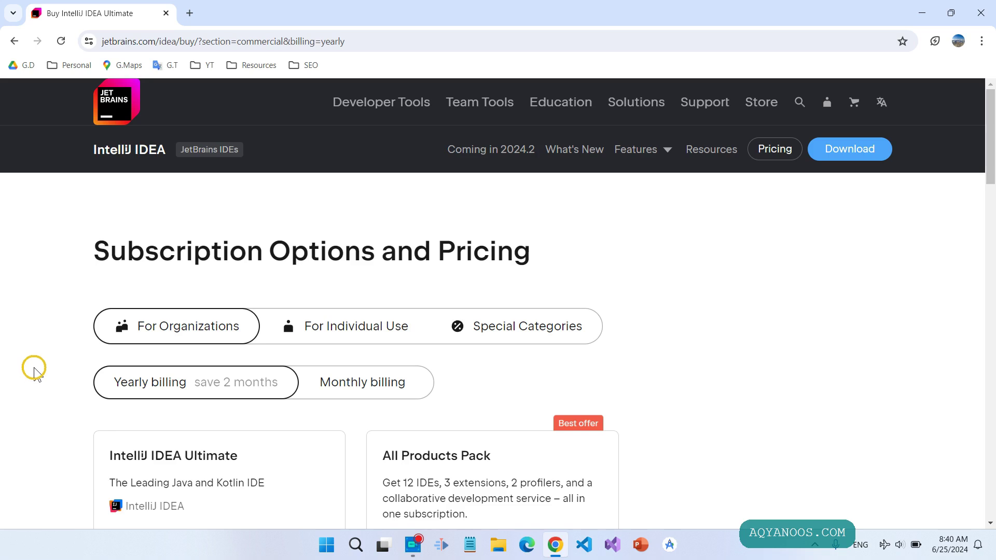
scroll(177, 343, down, 4)
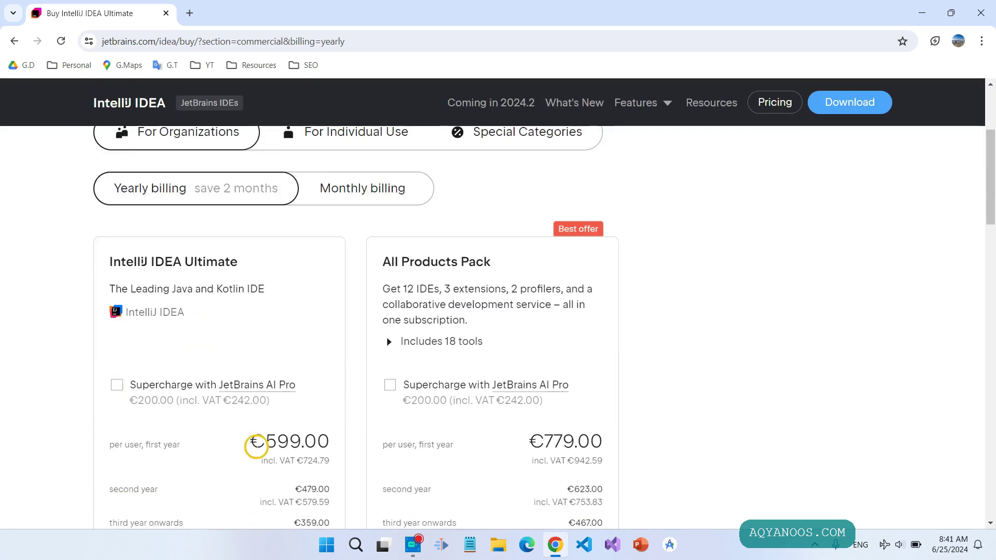
scroll(256, 444, down, 1)
drag(261, 376, 298, 380)
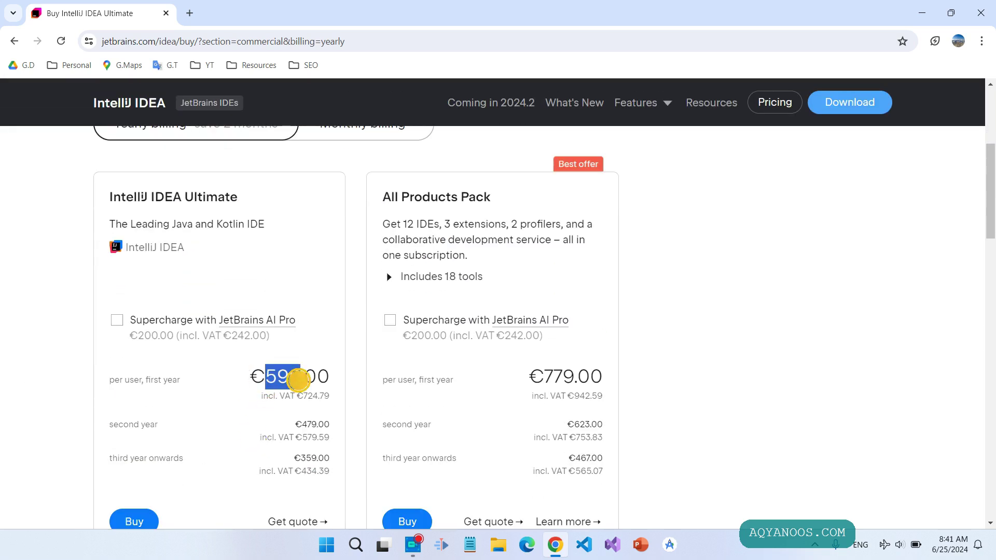
scroll(273, 404, up, 2)
scroll(273, 405, down, 1)
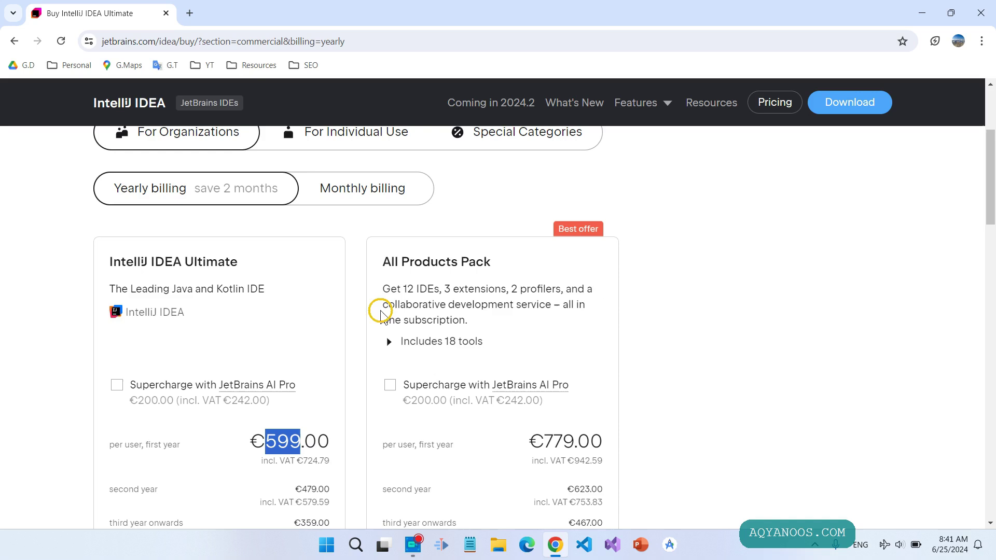
scroll(502, 412, down, 1)
drag(543, 377, 577, 381)
scroll(352, 386, up, 3)
- Review individual-use prices, €169.00 first year and monthly billing, then return to Download
click(347, 261)
scroll(258, 460, down, 3)
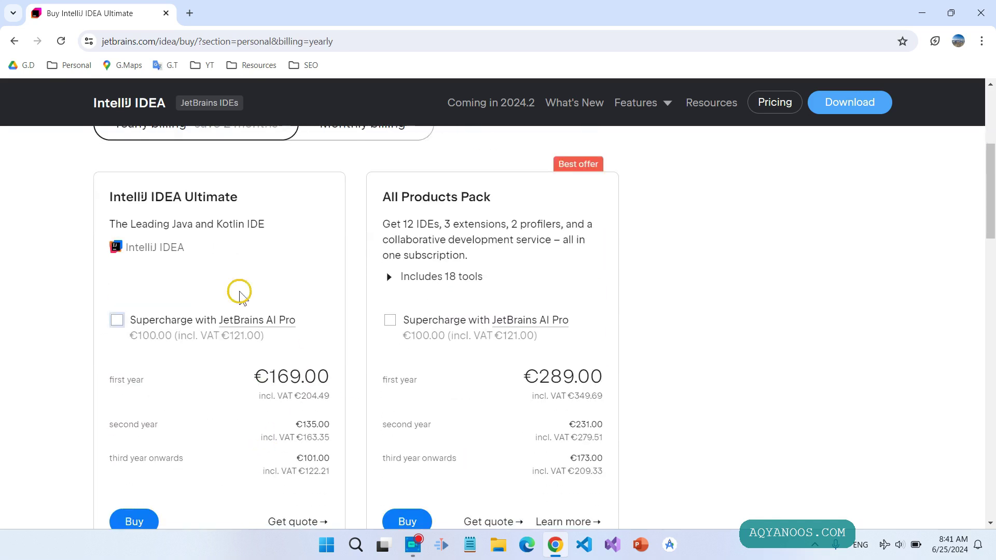
drag(274, 380, 289, 396)
click(289, 398)
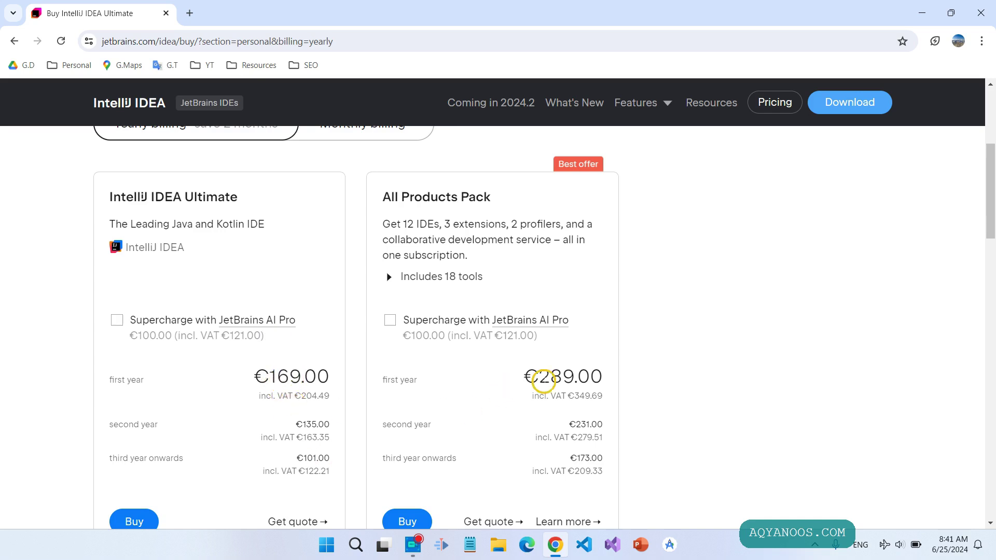
scroll(498, 402, up, 3)
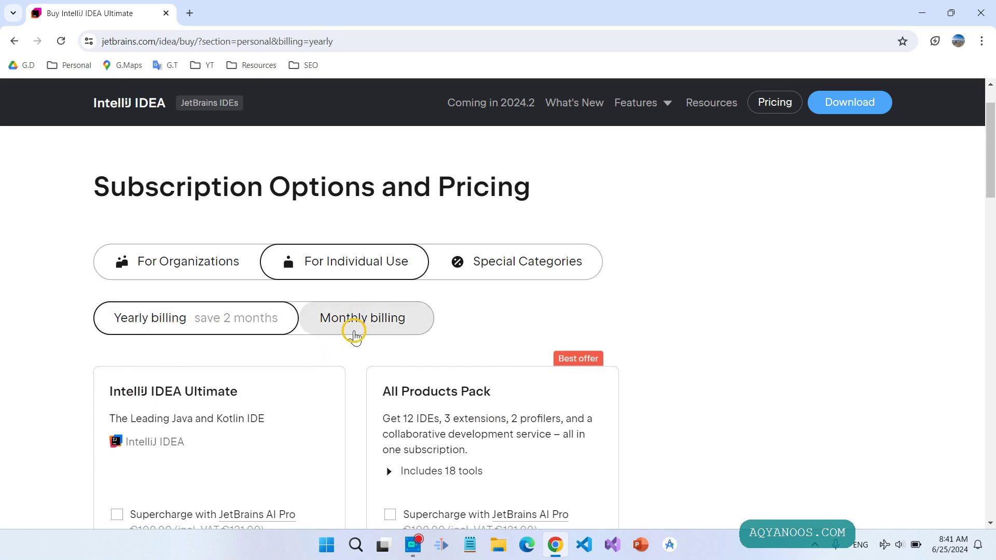
click(362, 330)
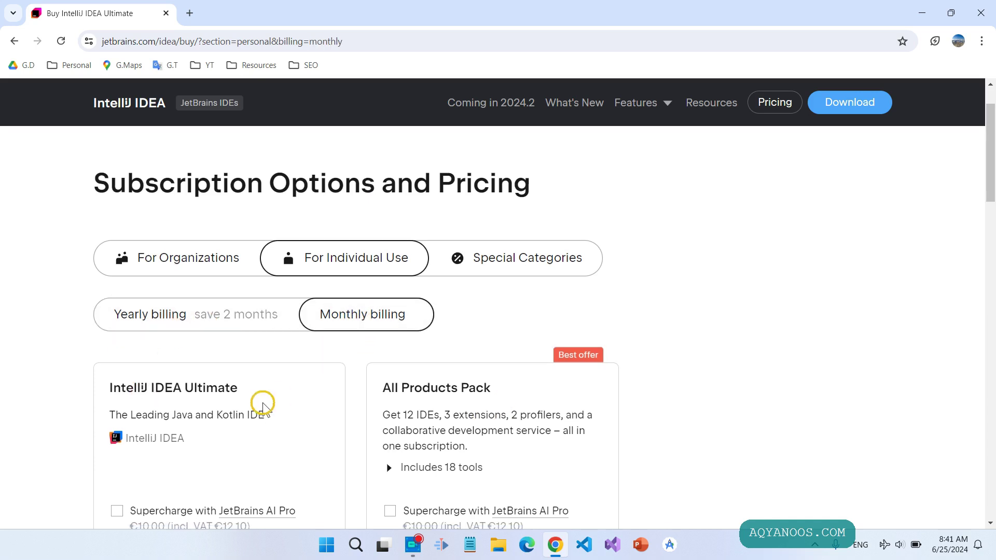
scroll(262, 406, down, 3)
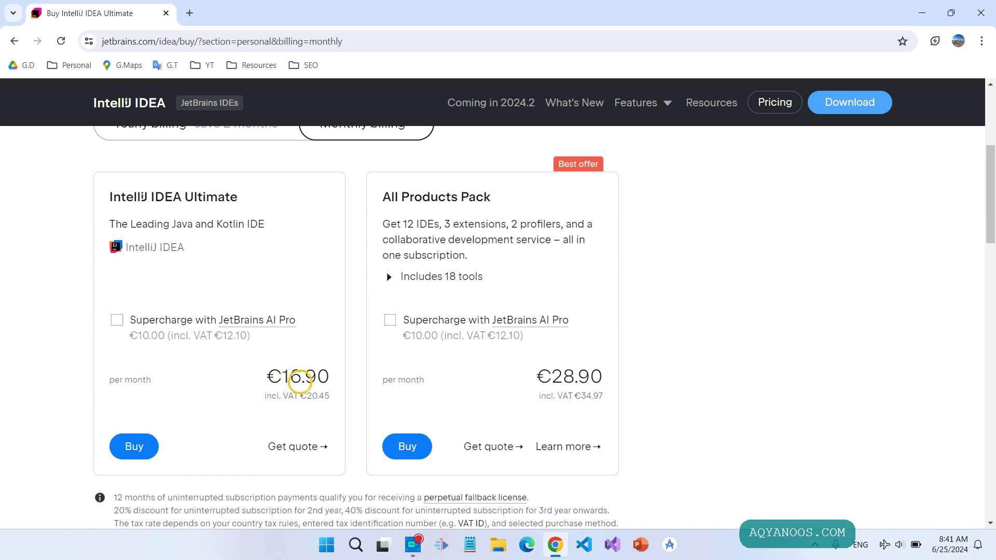
scroll(303, 378, up, 4)
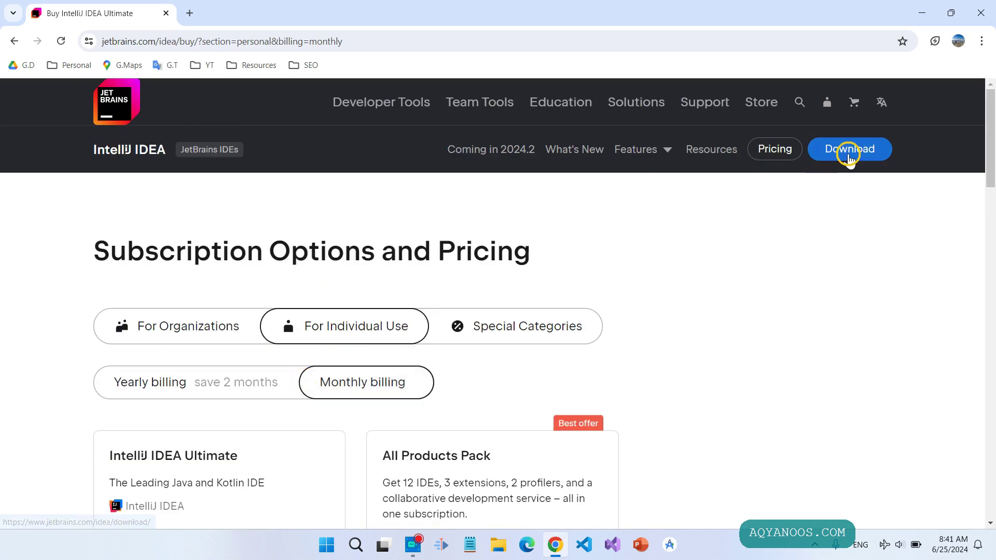
click(849, 156)
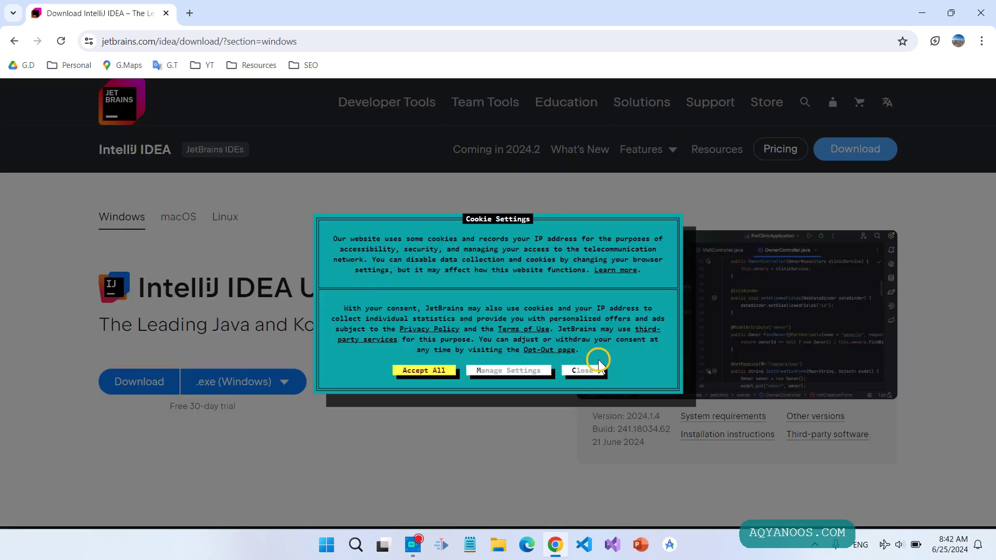
- Download the Community Edition Windows installer ideaIC-2024.1.4.exe (570 MB) and follow it until done
click(585, 368)
scroll(413, 322, down, 7)
scroll(414, 323, down, 1)
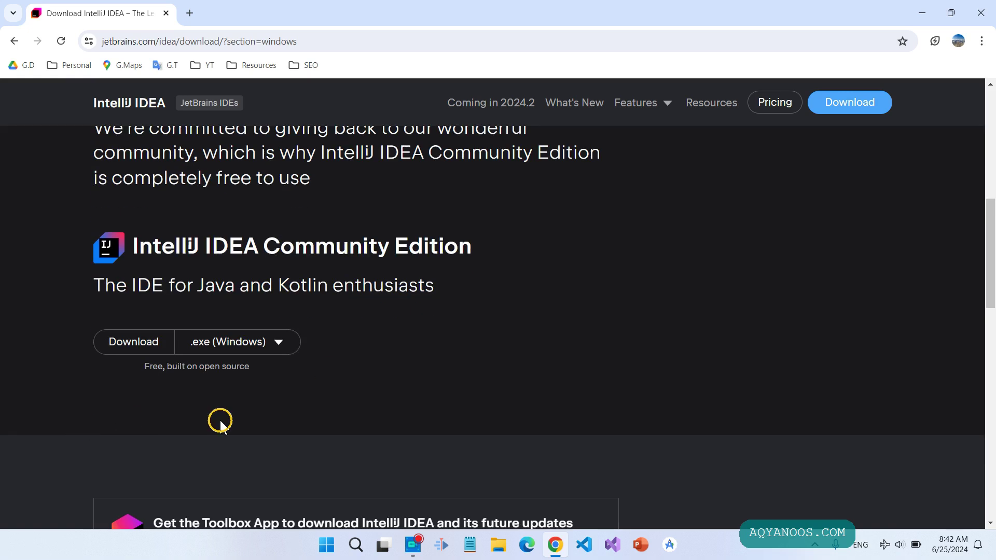
click(137, 342)
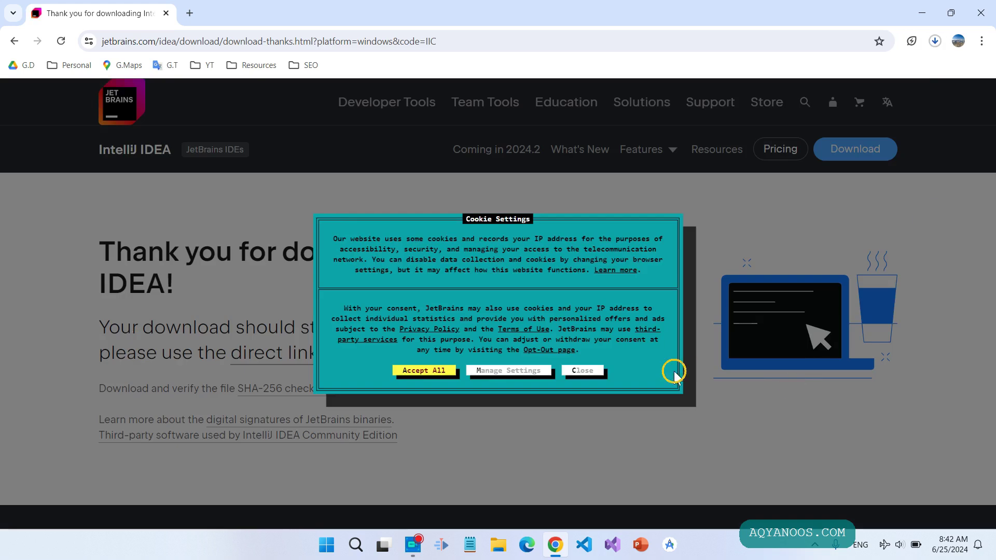
click(935, 42)
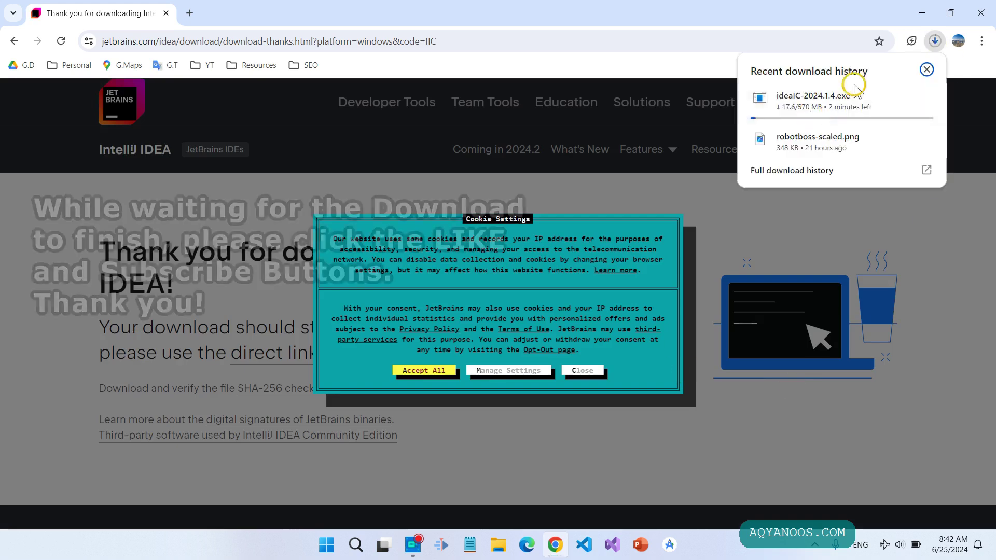
mouse_move(807, 110)
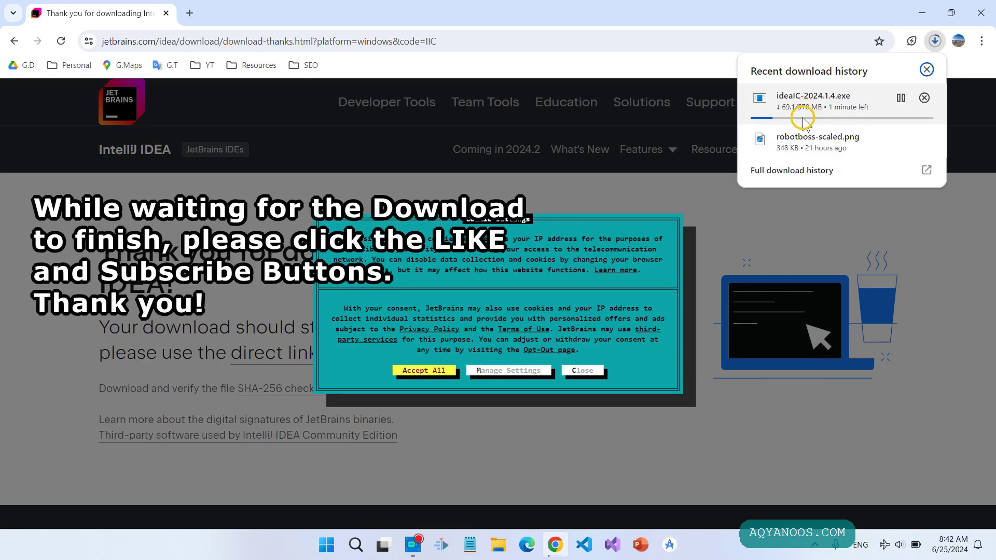
mouse_move(802, 127)
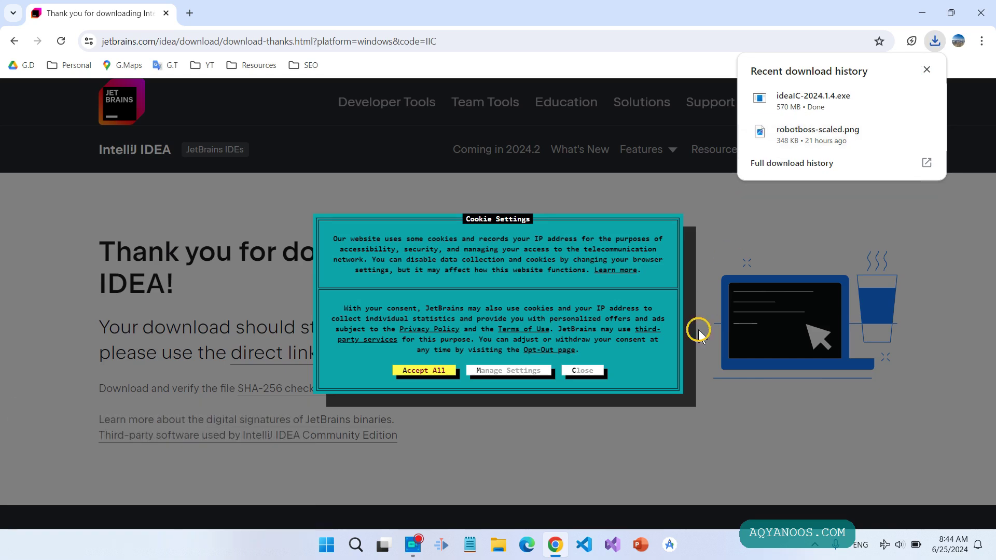
click(498, 545)
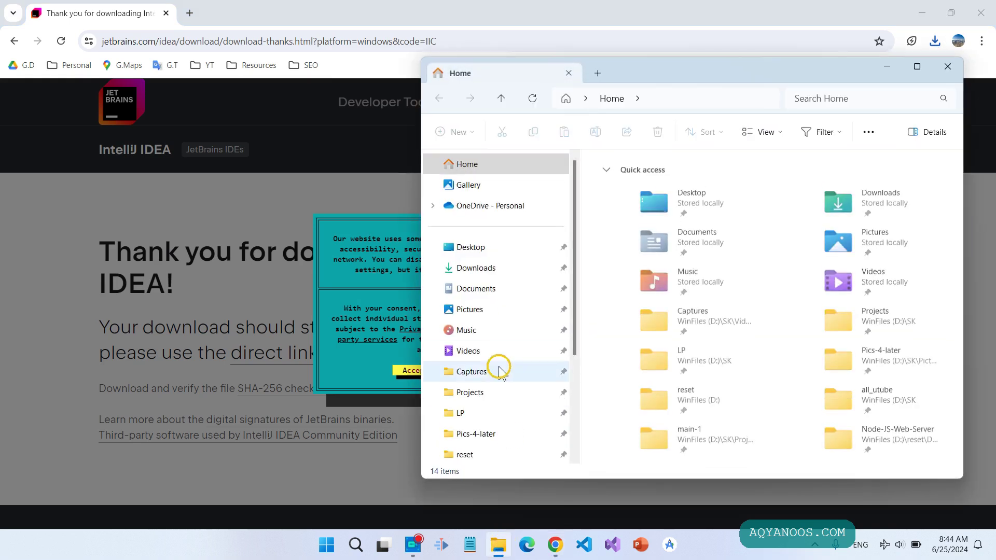
- Minimize Chrome and run ideaIC-2024.1.4.exe from the Downloads folder
click(498, 269)
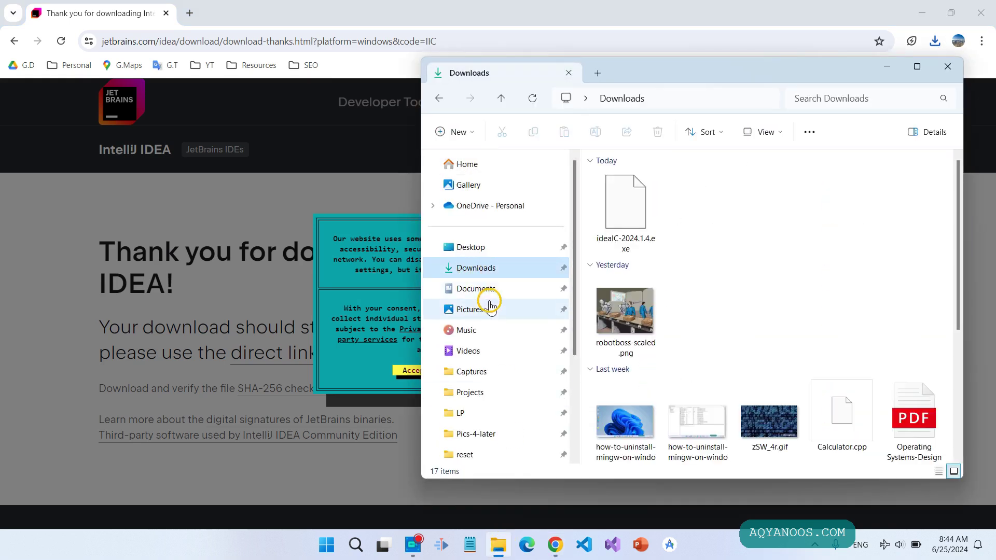
click(922, 13)
click(757, 228)
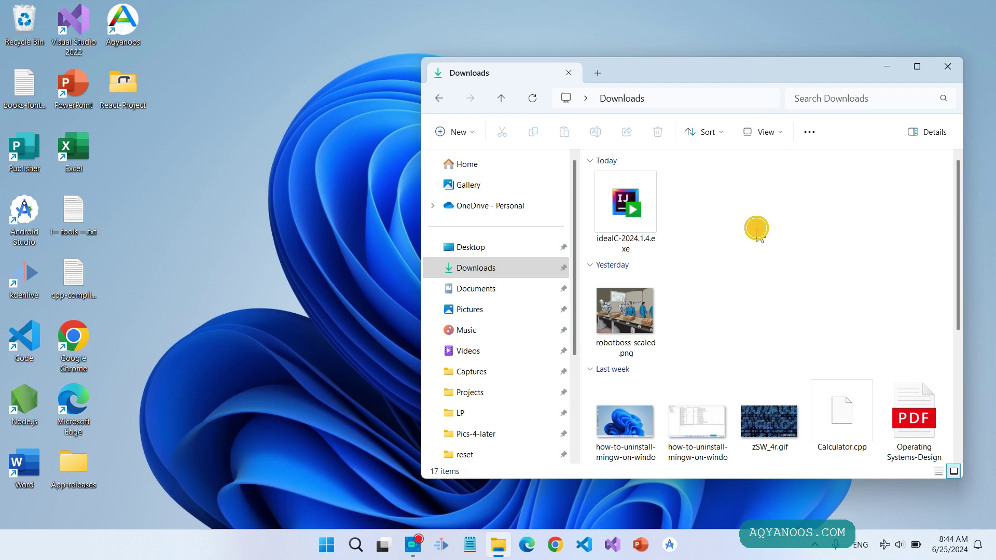
double_click(632, 222)
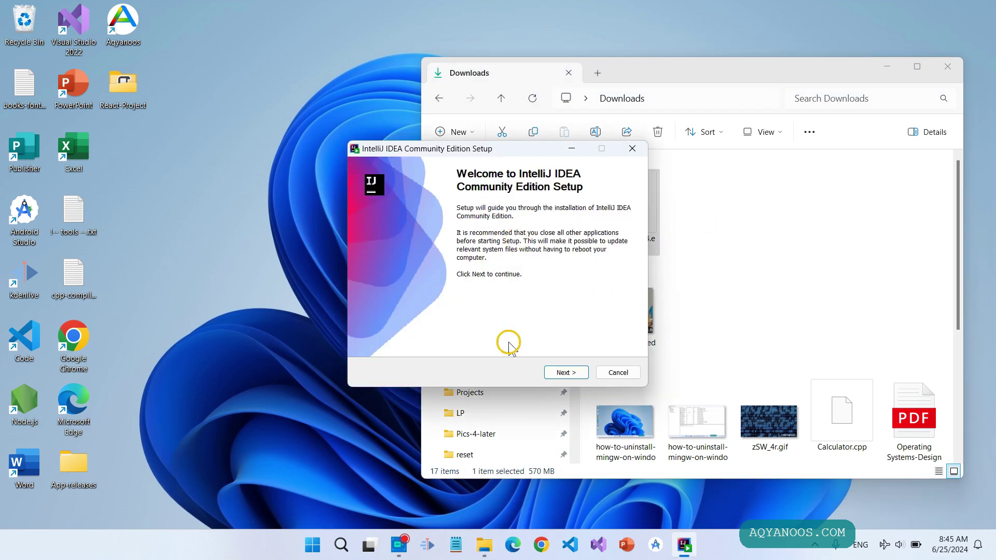
- Reach Choose Install Location and confirm drive C: has 171.5 GB free for the 2.4 GB install
click(565, 373)
click(380, 298)
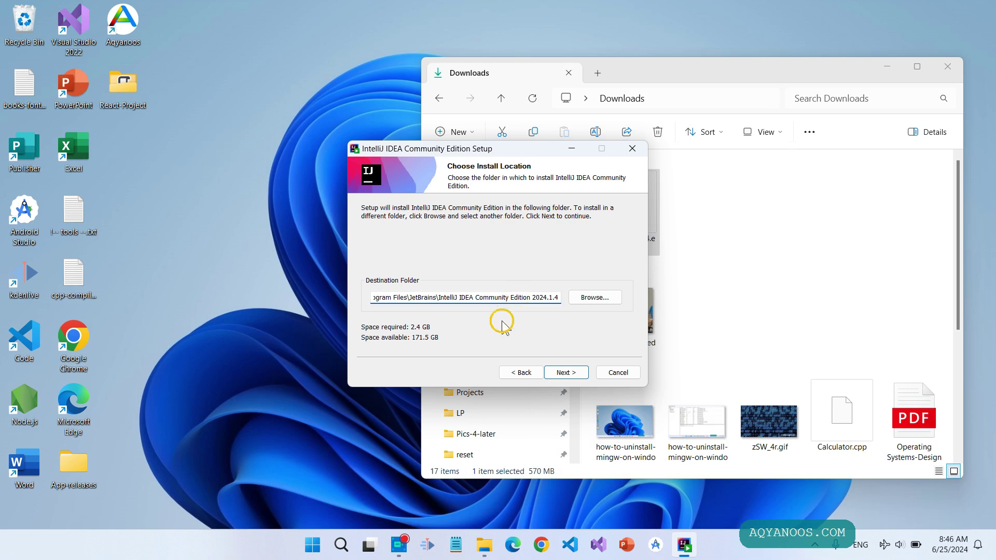
click(676, 66)
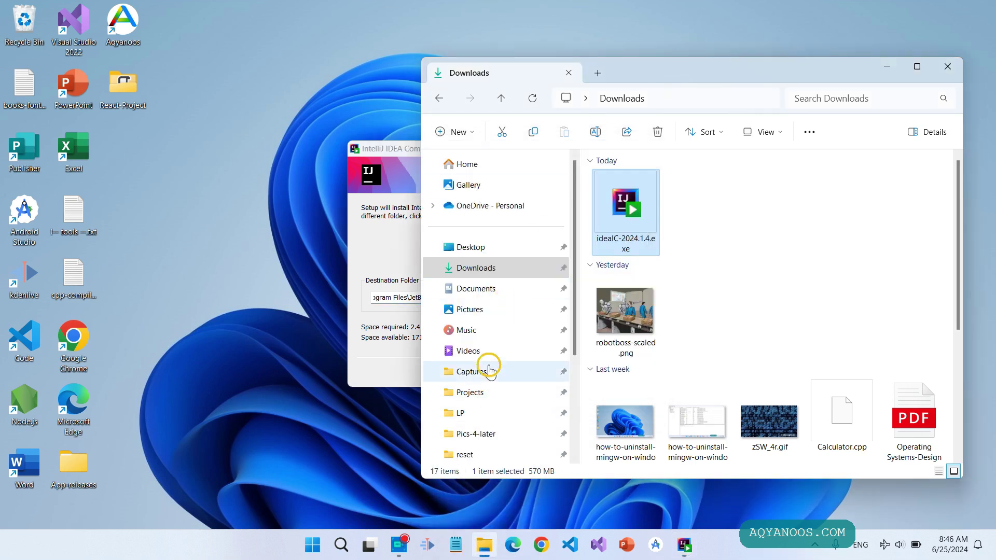
scroll(486, 394, down, 3)
click(473, 410)
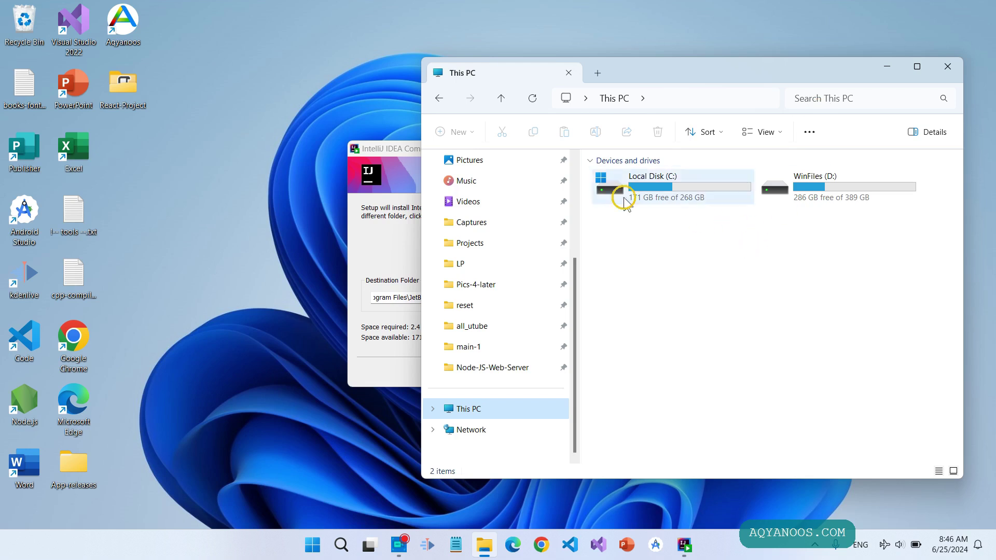
drag(410, 149, 187, 148)
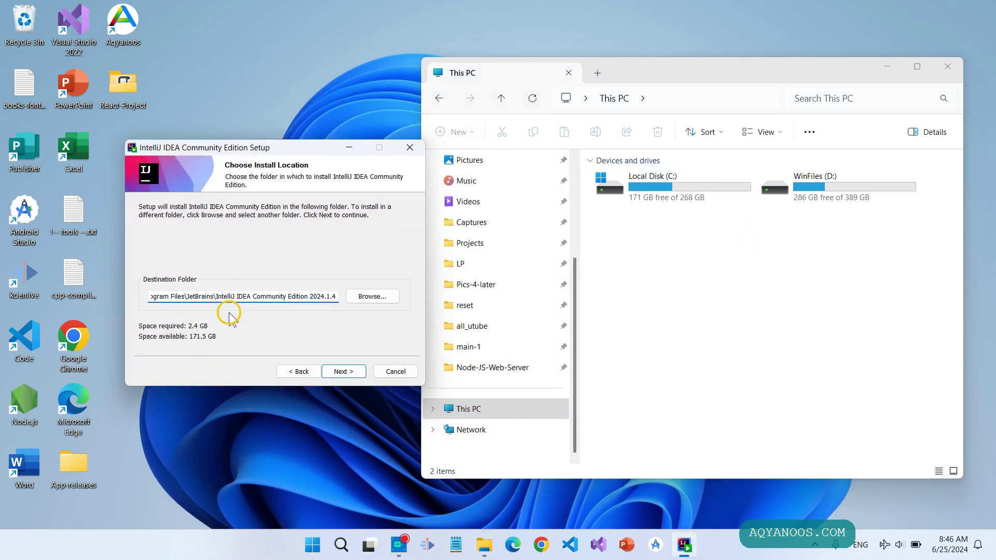
click(664, 199)
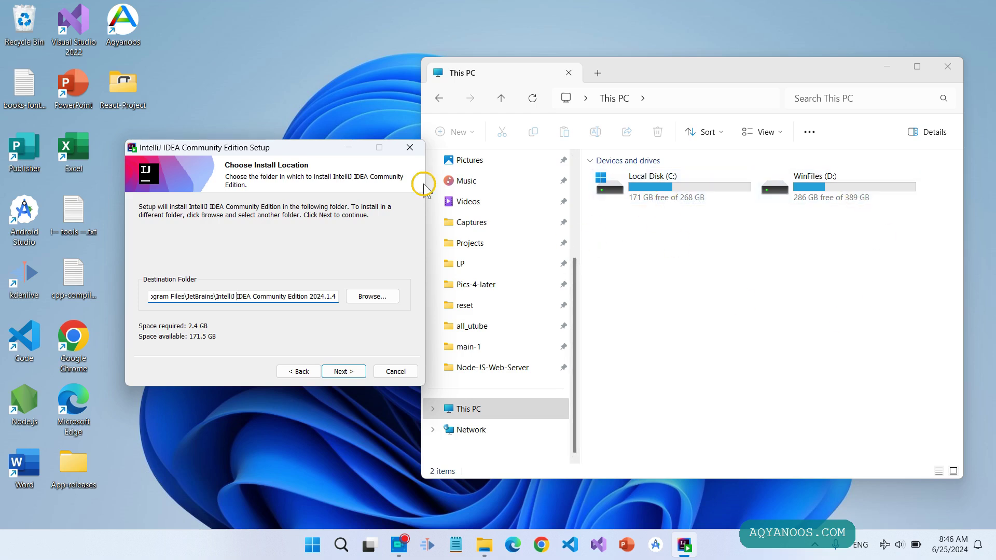
- Keep the default location and enable desktop shortcut, Open Folder as Project, bin on PATH and .java association
click(347, 372)
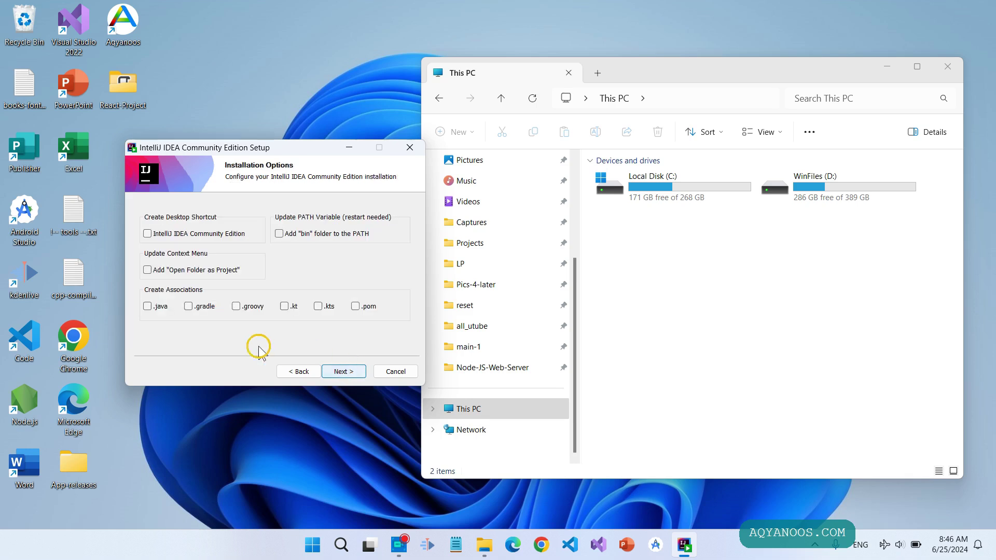
drag(248, 151, 419, 155)
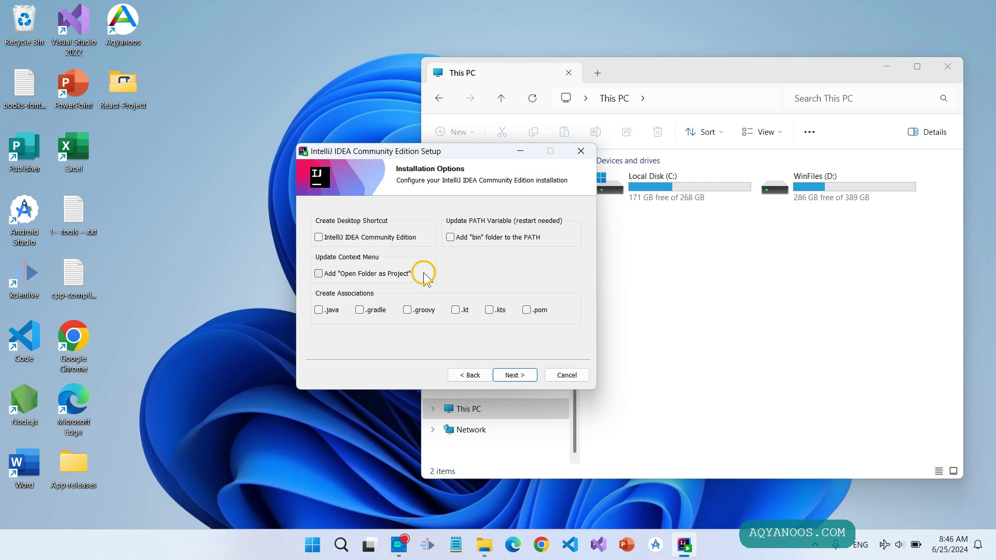
click(318, 238)
click(319, 274)
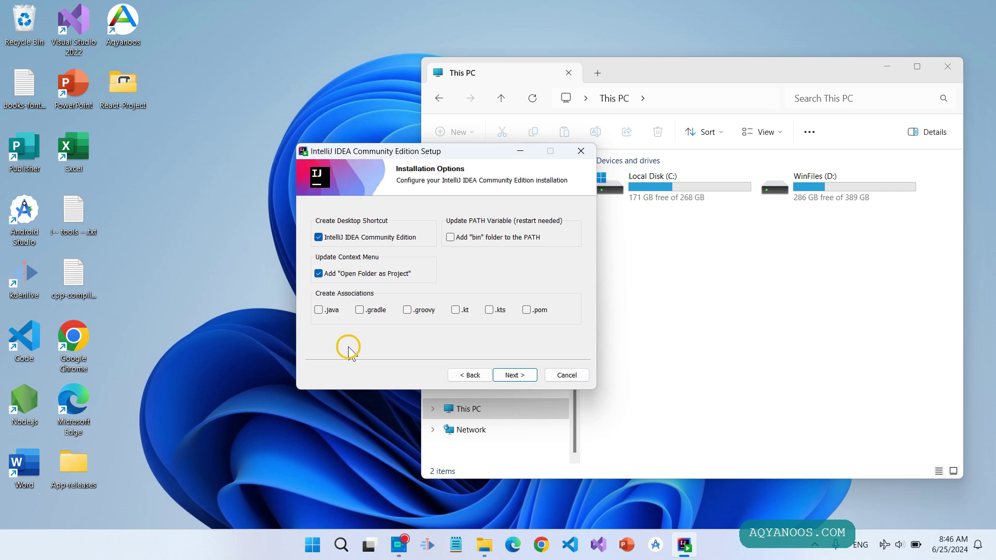
click(319, 311)
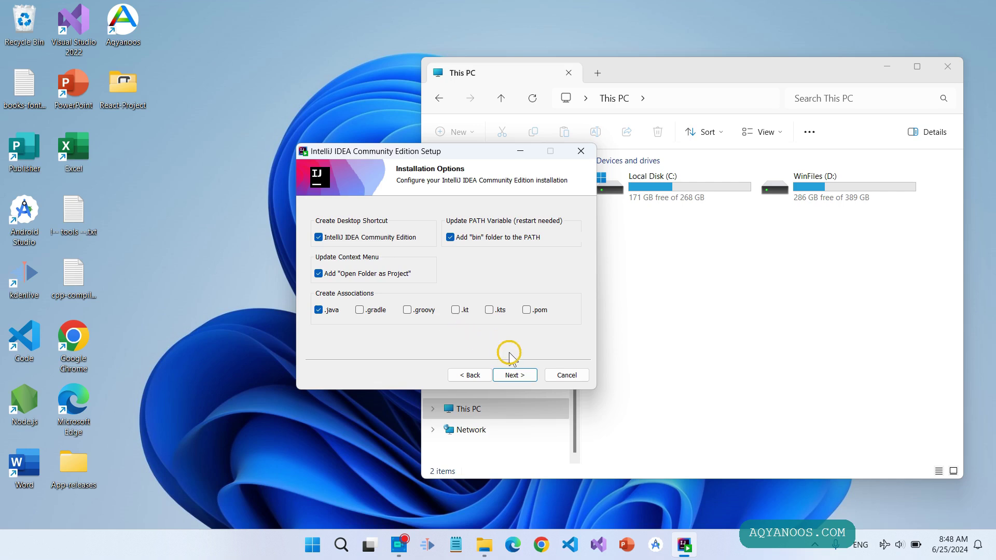
click(514, 376)
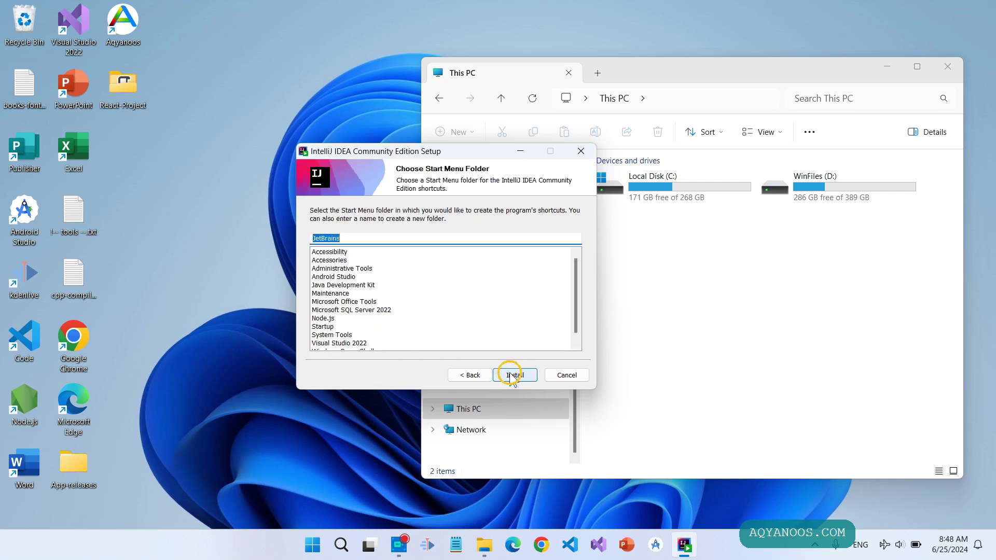
- Install IntelliJ IDEA Community Edition into the JetBrains Start Menu folder
click(513, 376)
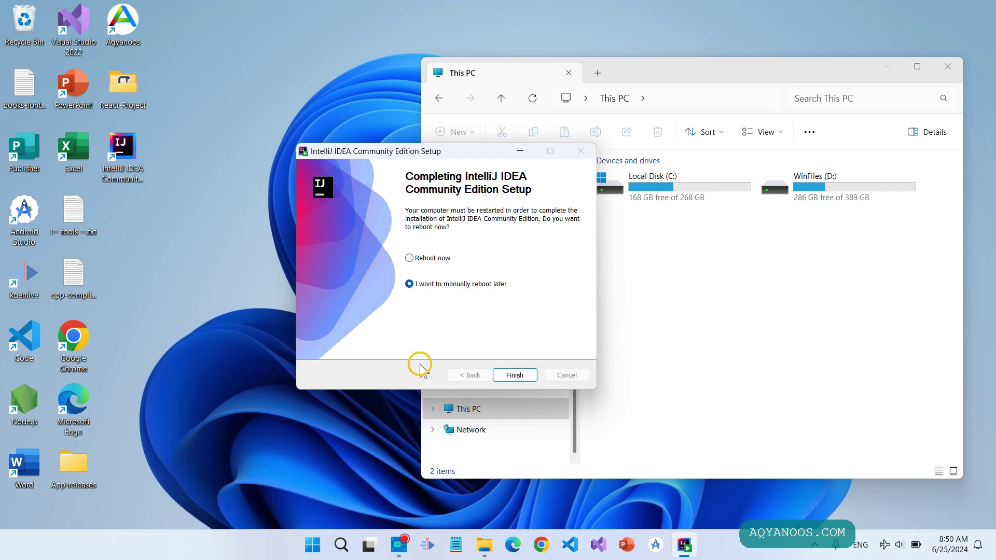
- Finish setup with manual reboot later and launch IntelliJ IDEA from its desktop shortcut
click(514, 375)
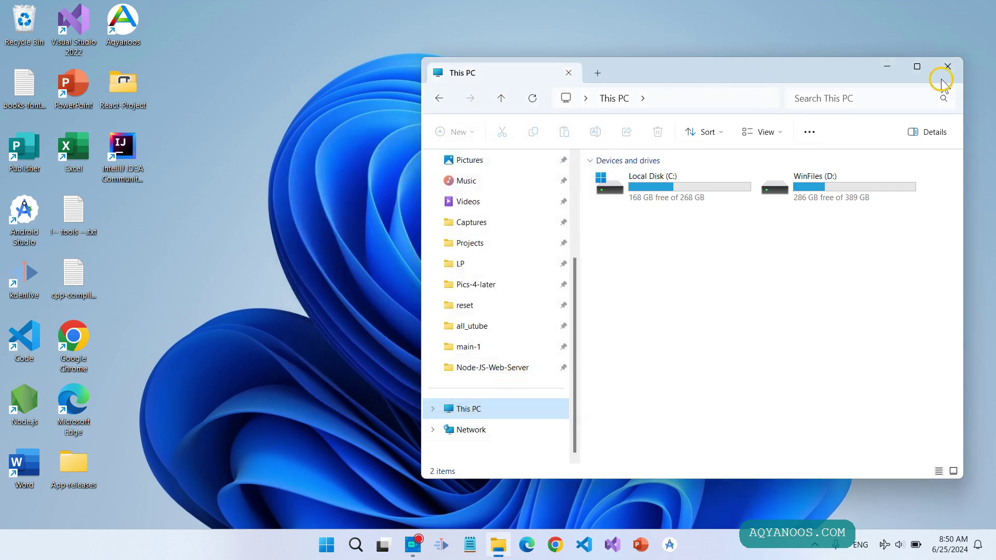
click(948, 66)
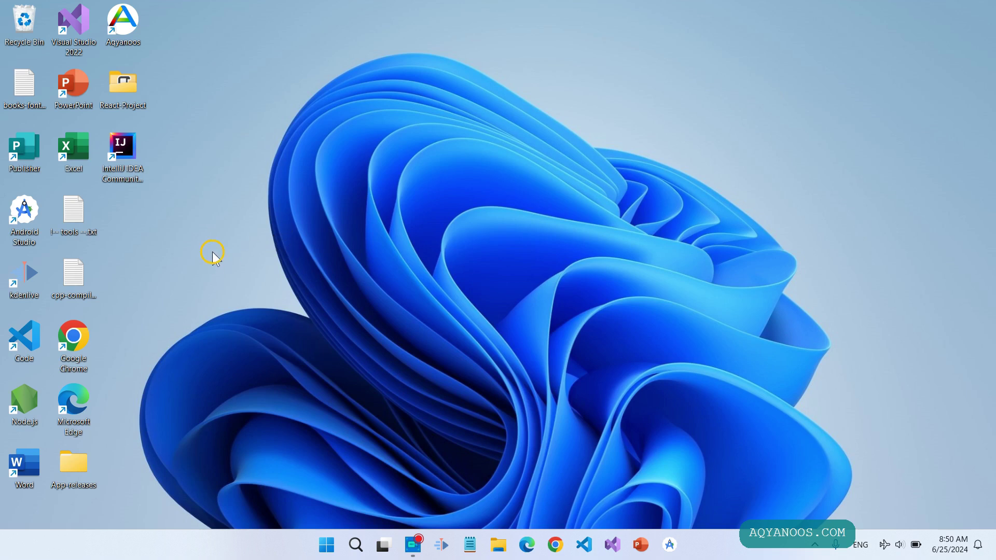
click(129, 157)
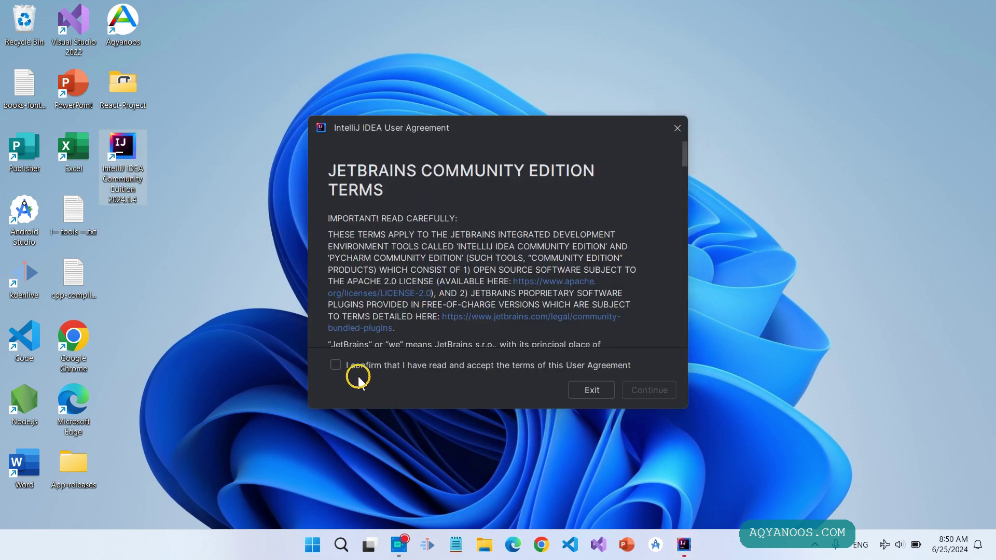
- Accept the Community Edition user agreement and decline sending anonymous usage statistics
click(336, 366)
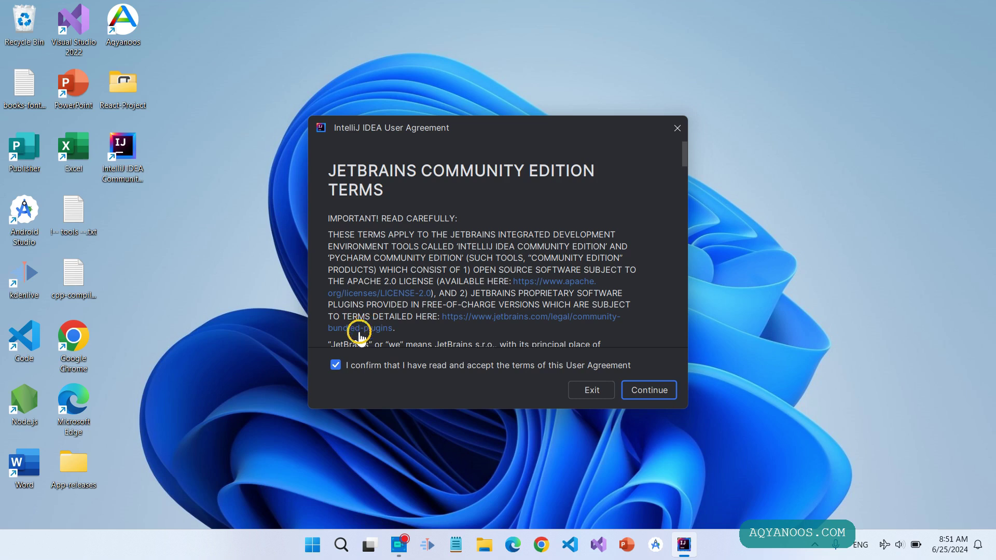
click(654, 394)
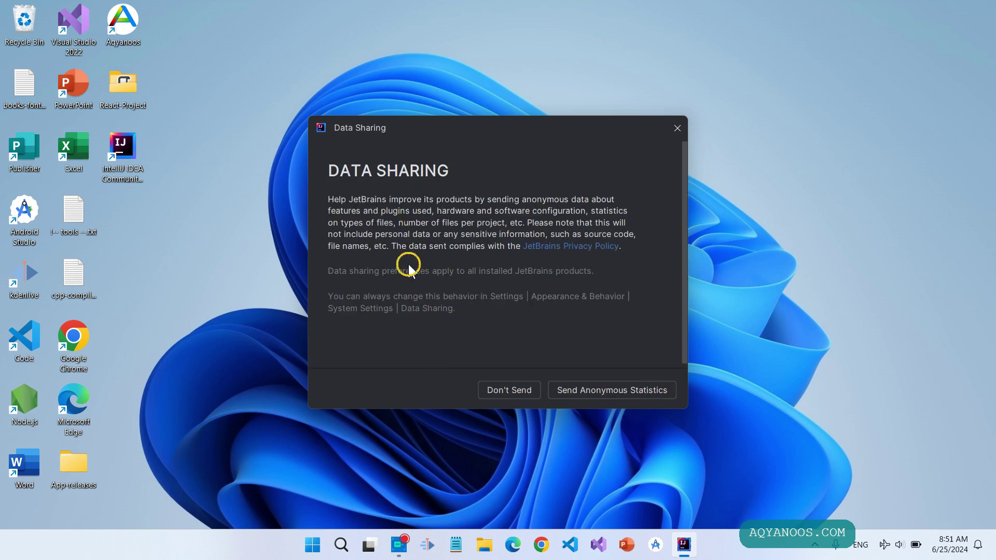
click(511, 392)
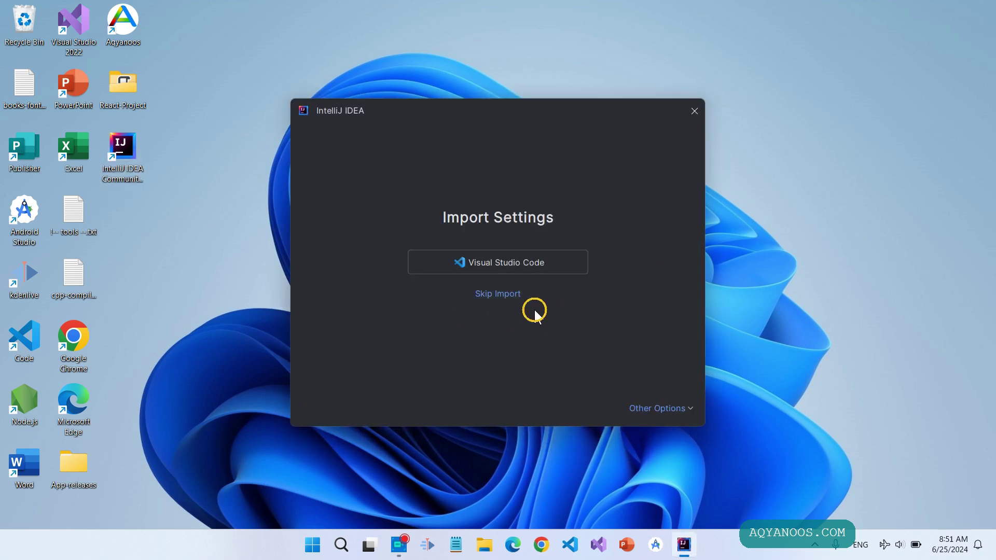
- Skip importing settings, maximize the welcome window, and browse the Customize, Projects, Plugins and Learn pages
click(500, 294)
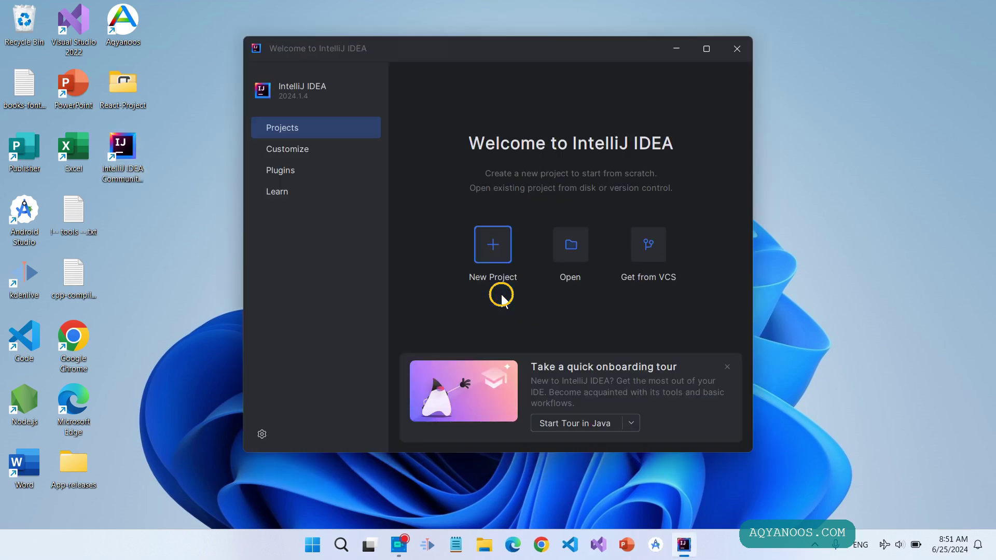
click(706, 49)
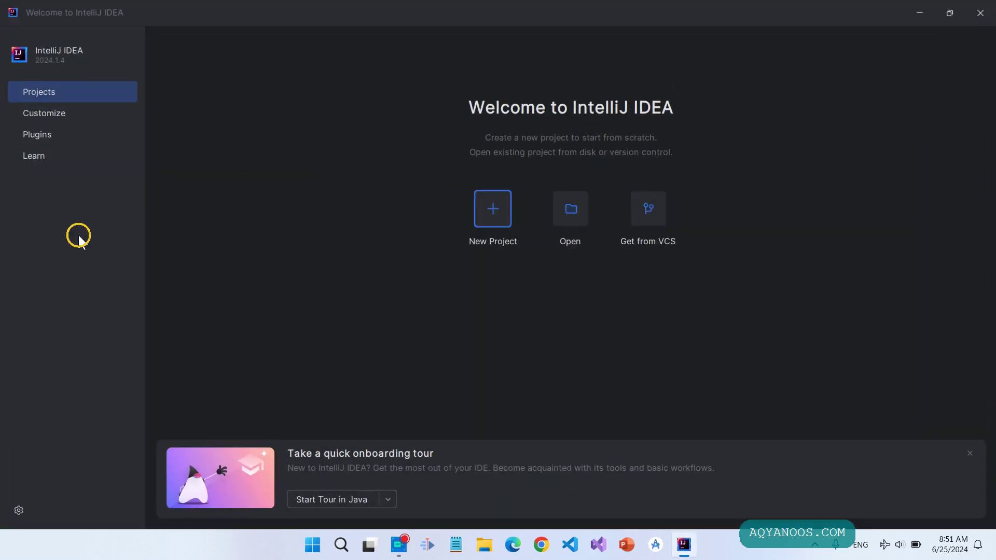
click(50, 115)
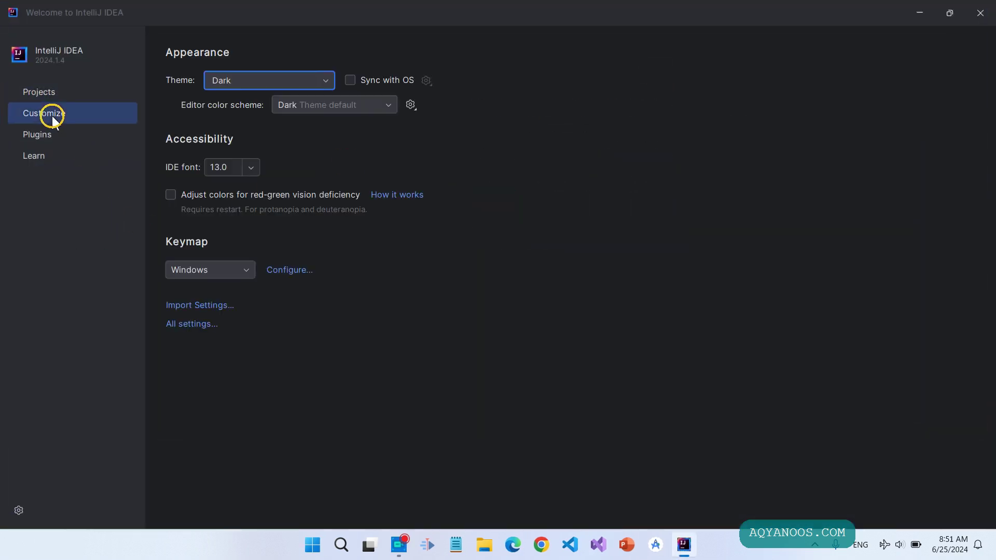
click(51, 97)
click(50, 113)
click(49, 136)
click(46, 160)
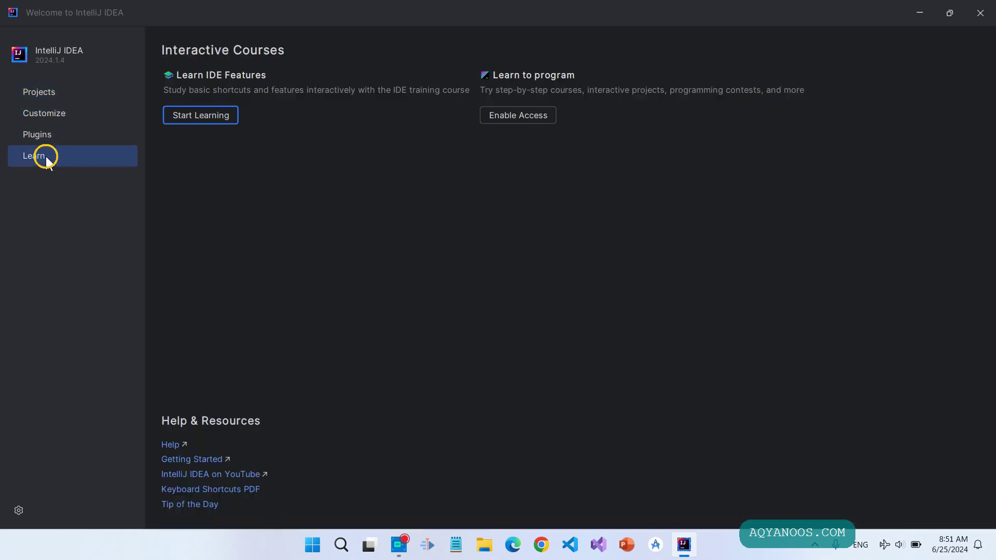
click(45, 110)
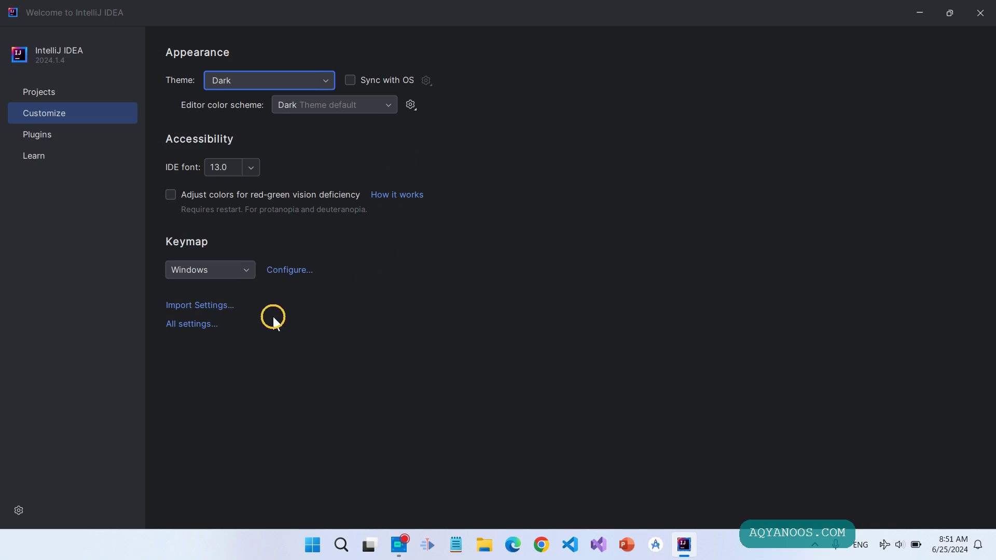
- Set the theme to Light and the IDE font to 16.0, keeping OS theme sync off
click(325, 80)
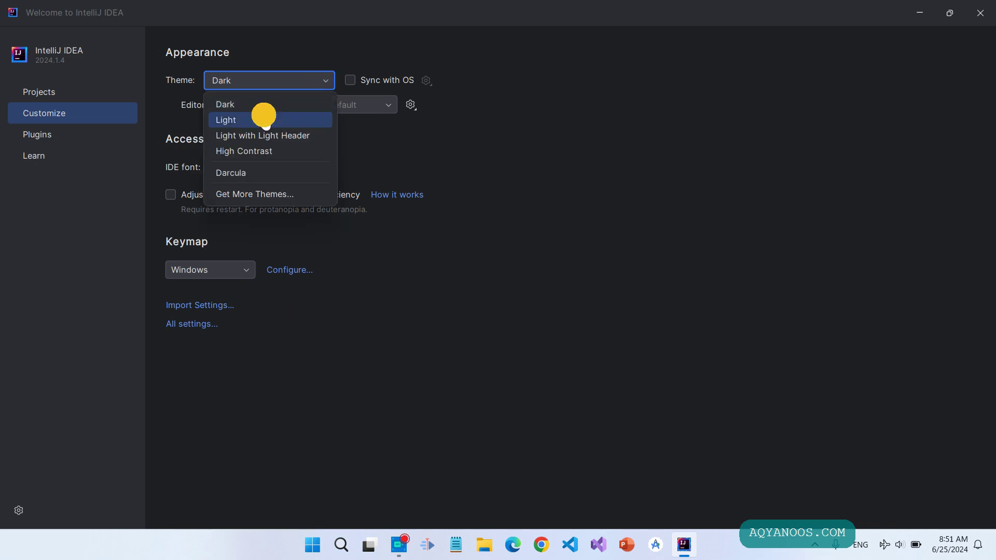
click(263, 118)
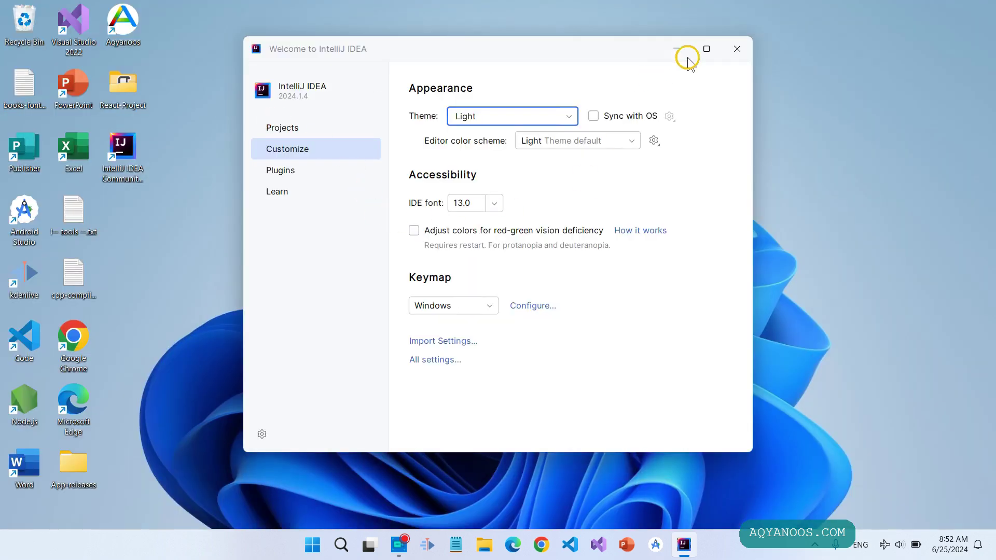
click(492, 207)
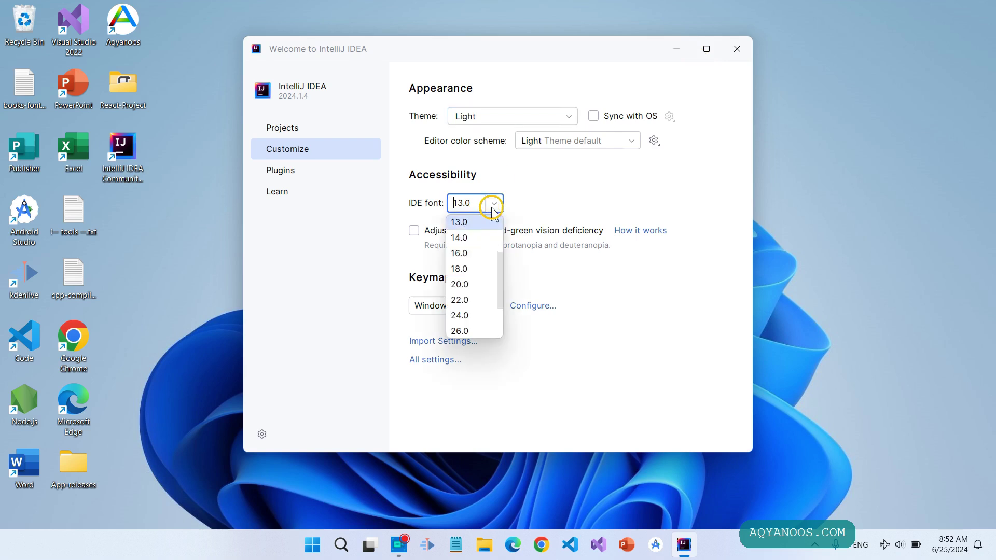
click(470, 253)
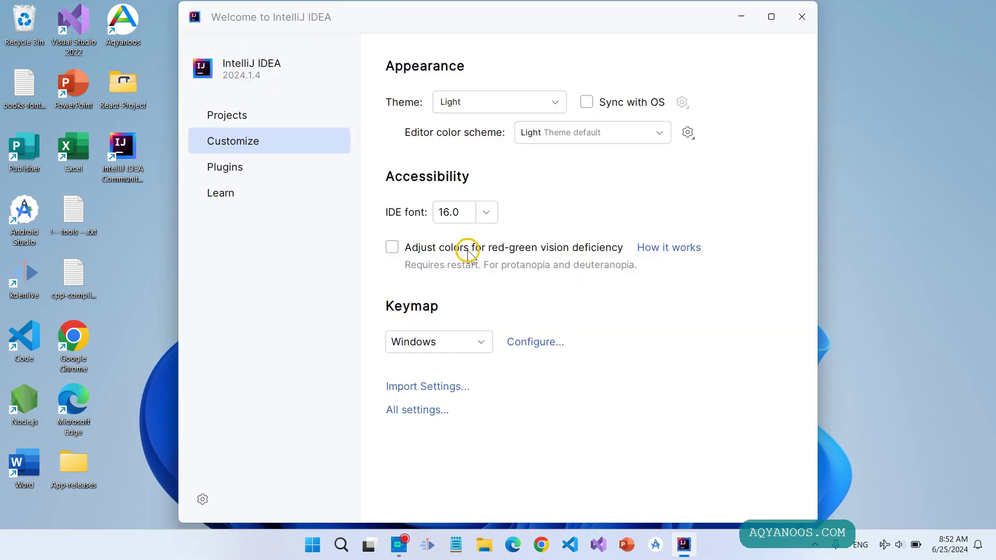
click(772, 17)
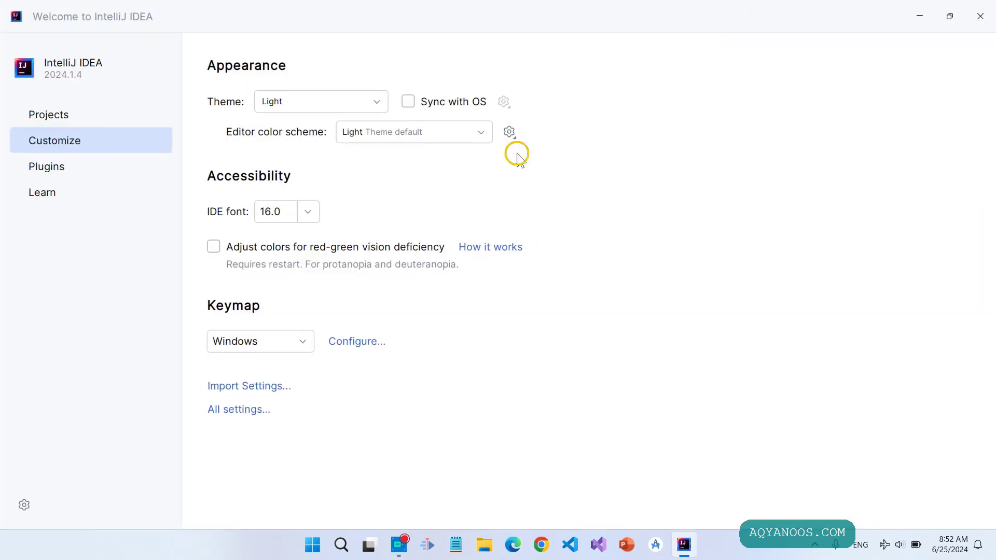
click(408, 102)
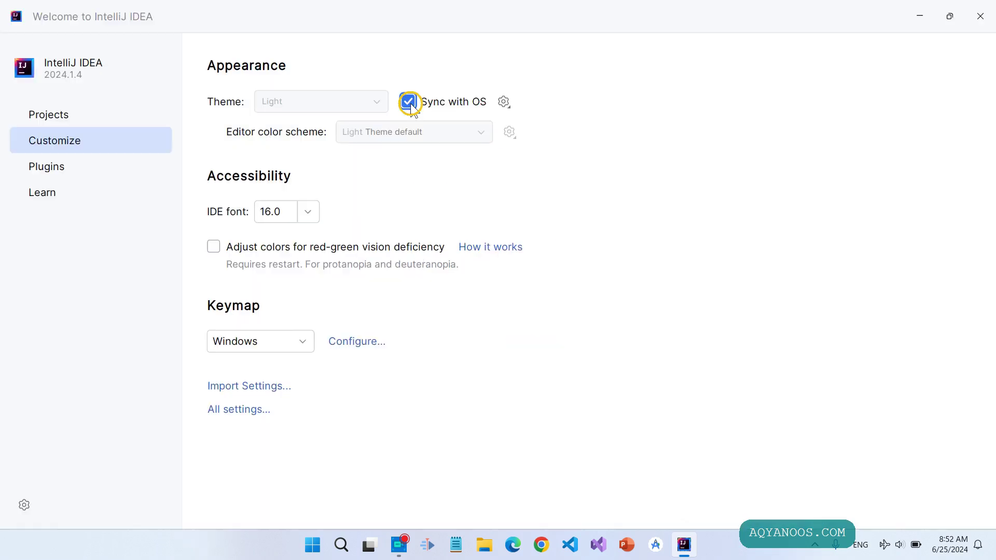
click(408, 102)
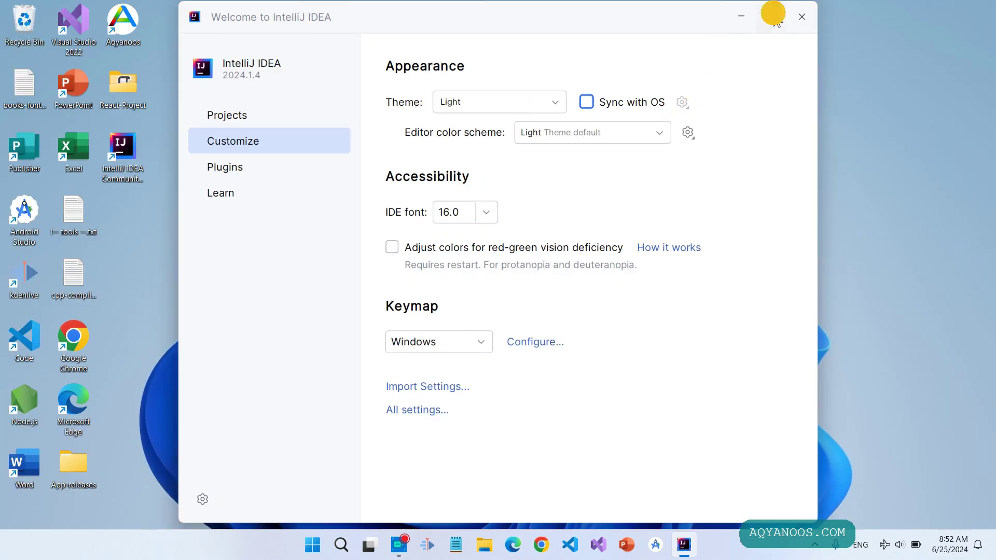
click(771, 17)
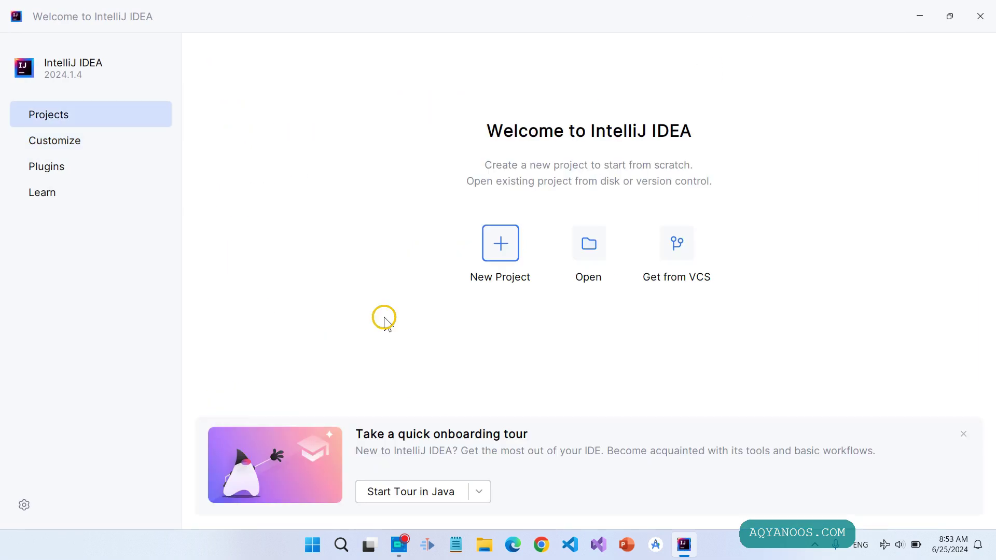
- Start a new project named Test-Java-Project and widen the New Project dialog
click(501, 244)
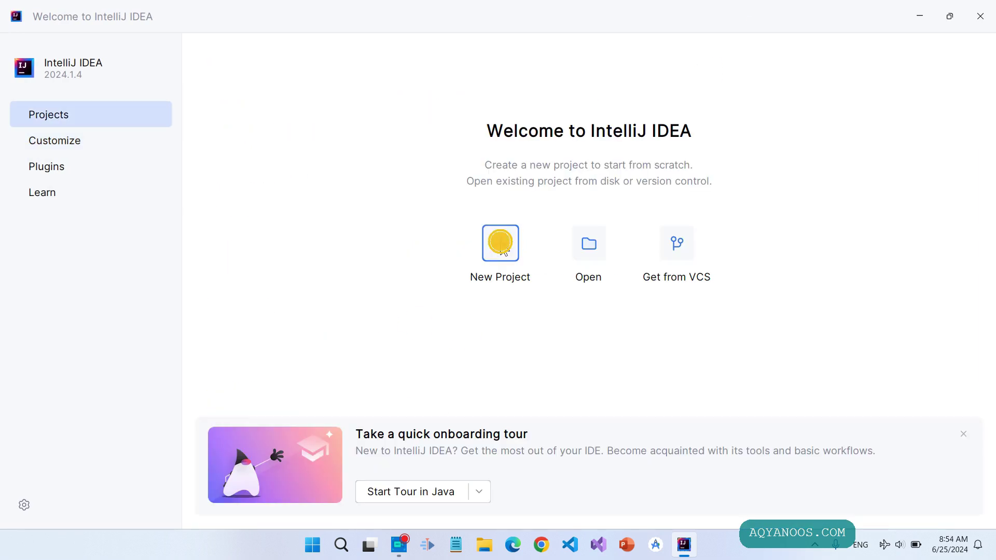
text(Test-Java-Project)
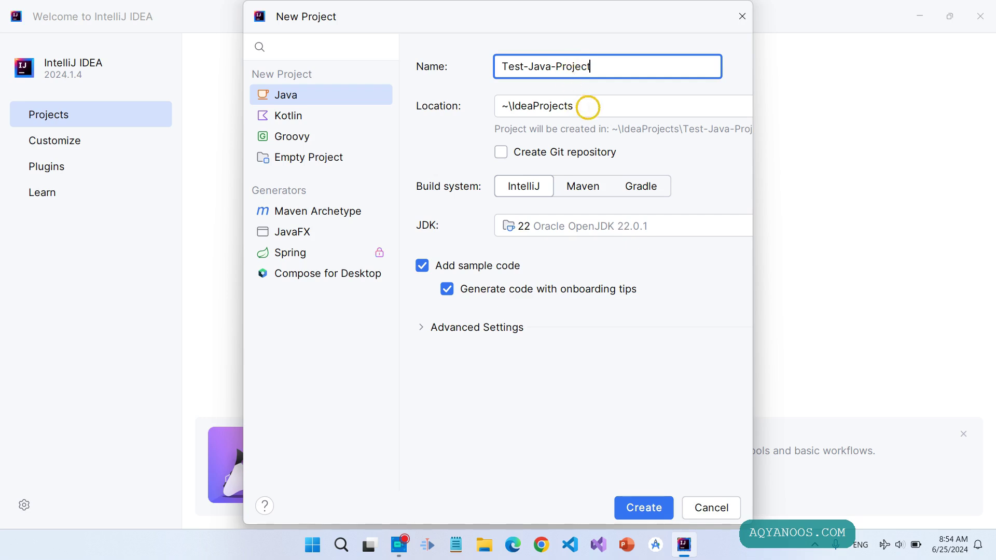
click(588, 108)
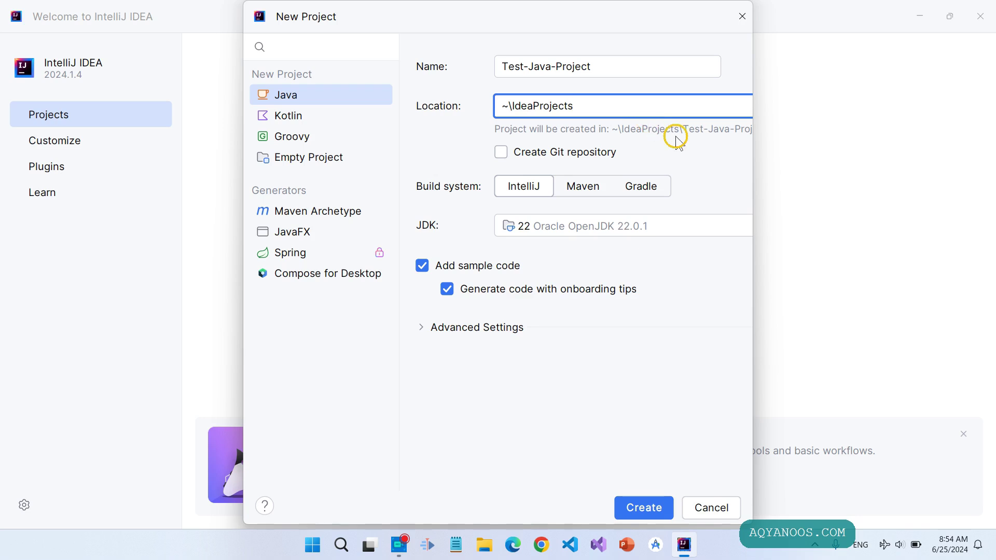
drag(752, 176, 923, 197)
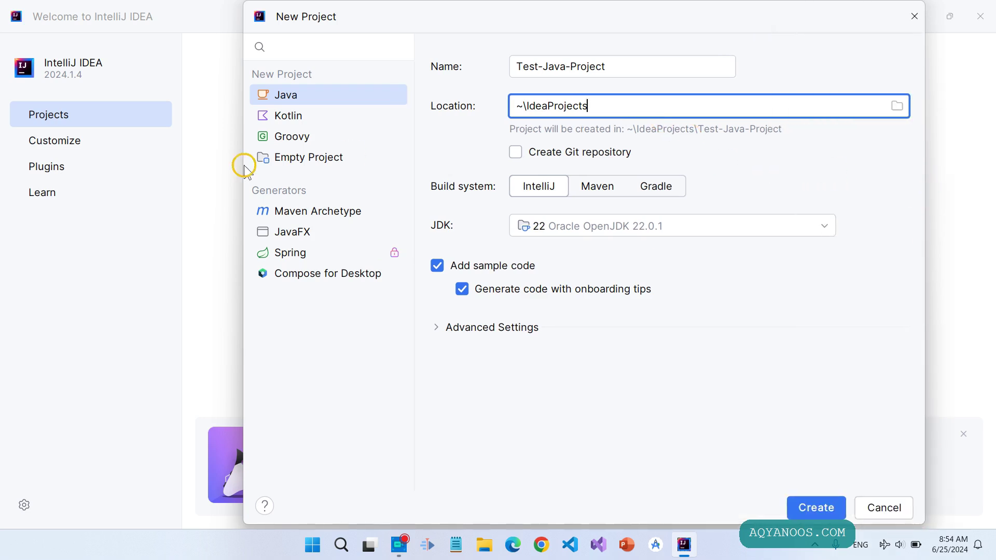
- Browse the location picker to the D:\SK\LP\For-YT folder
drag(245, 162, 160, 165)
click(897, 106)
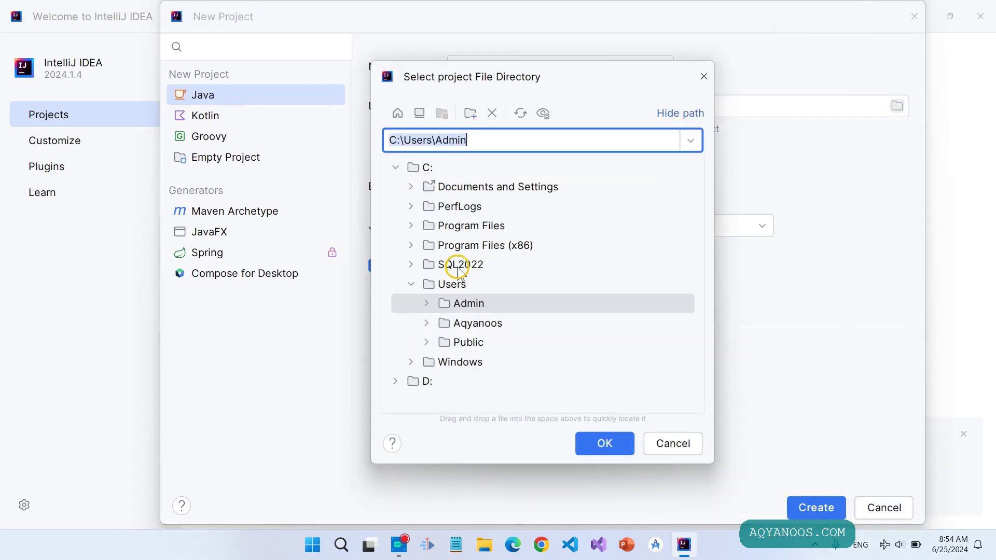
click(395, 167)
click(395, 187)
click(411, 263)
scroll(431, 363, down, 2)
click(426, 354)
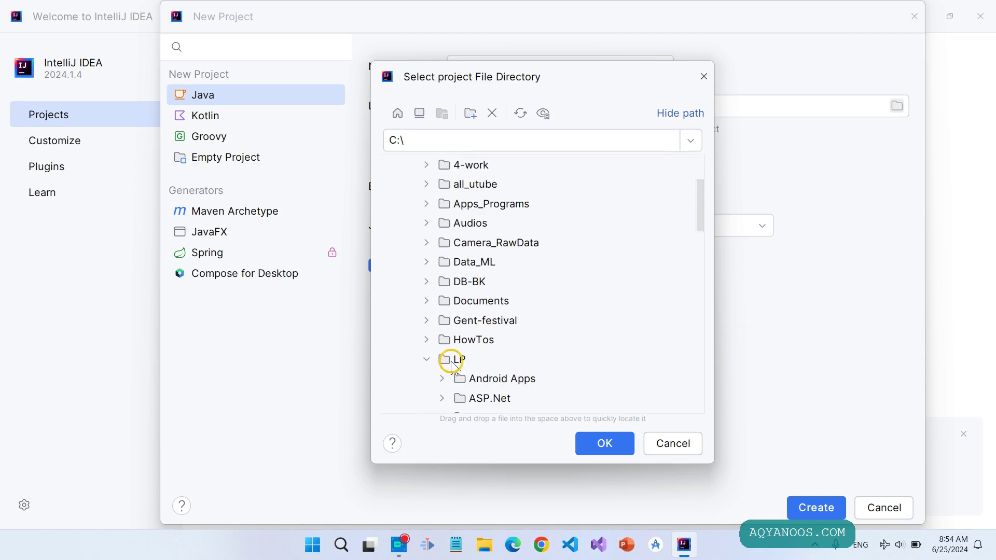
click(443, 320)
click(474, 321)
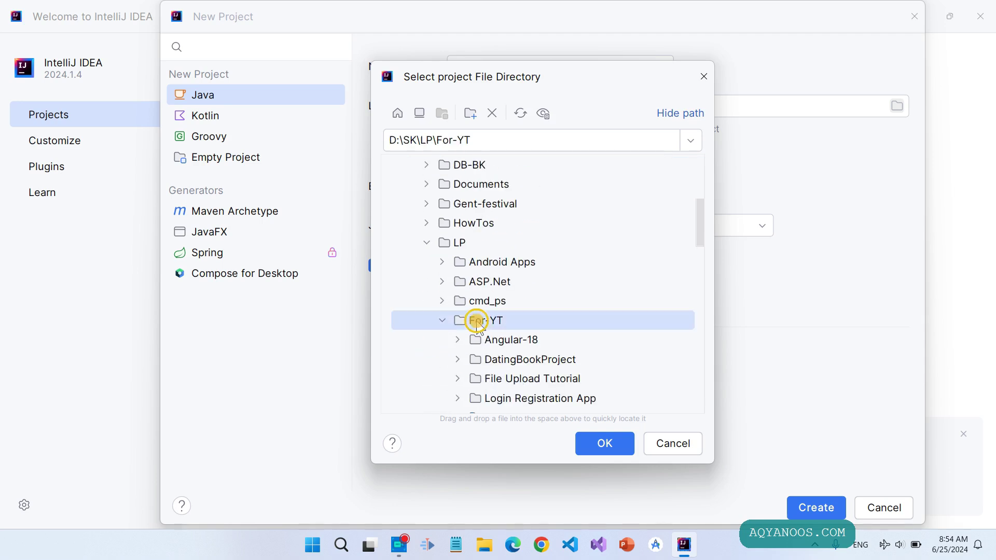
- Create a Test-Java folder inside For-YT and confirm it as the project location
click(470, 113)
text(Test-Java)
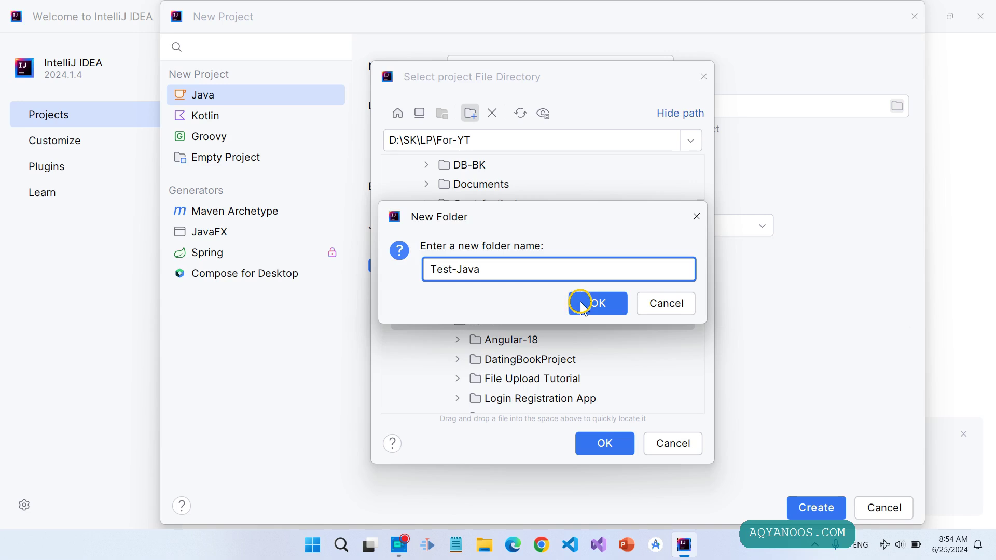
click(591, 304)
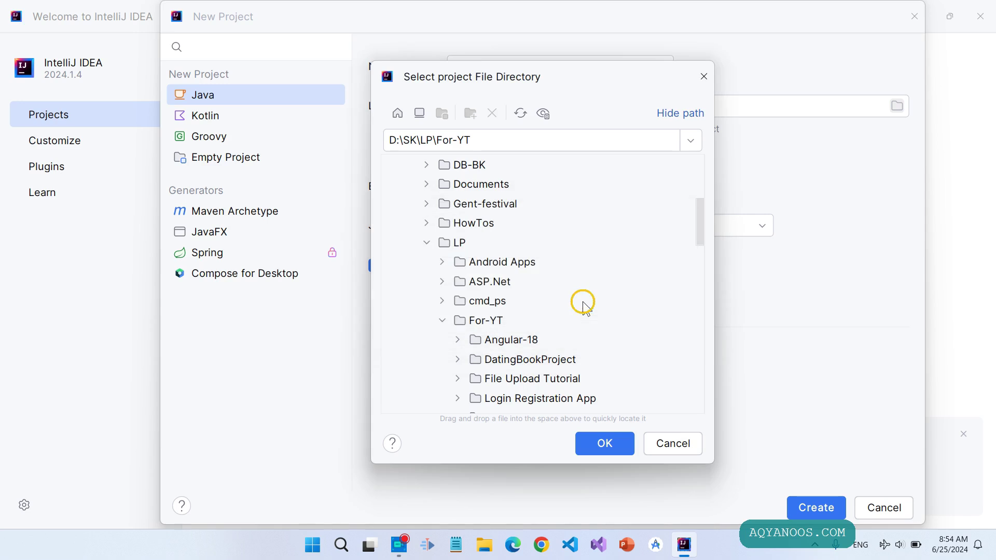
scroll(550, 317, down, 3)
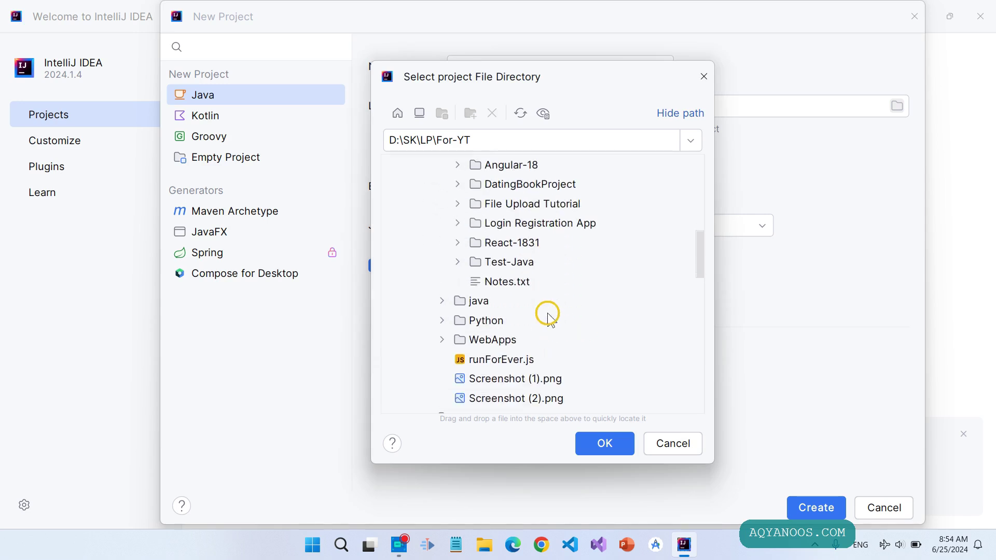
click(507, 262)
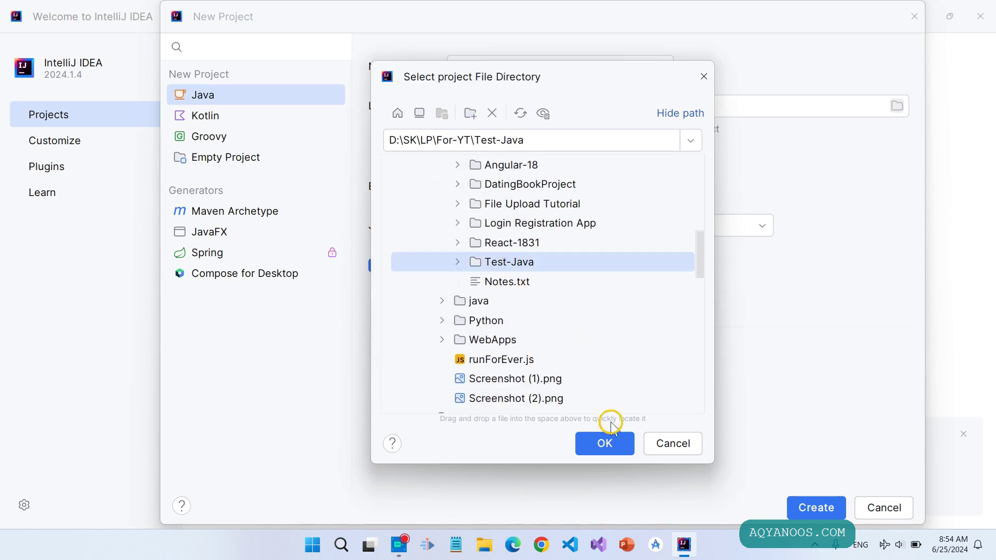
click(605, 444)
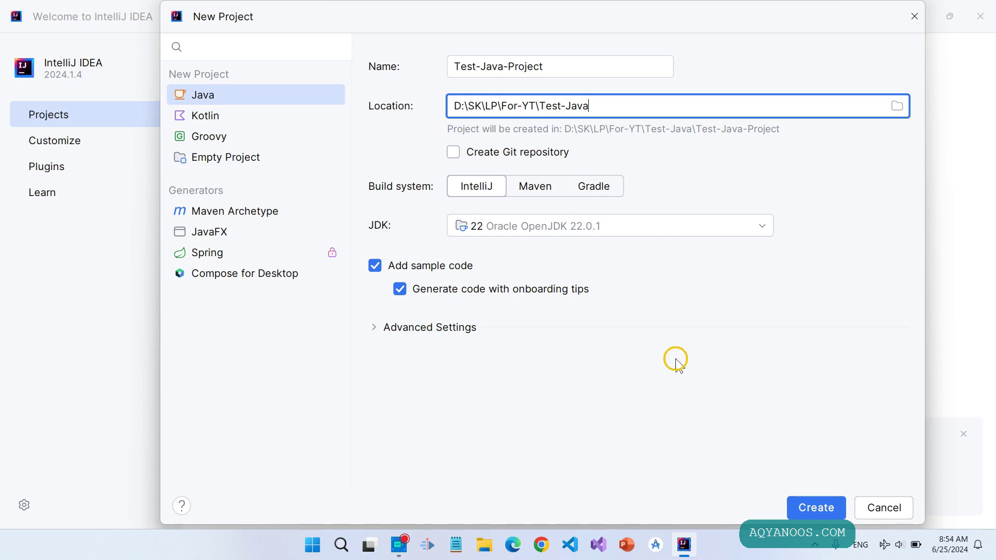
click(452, 152)
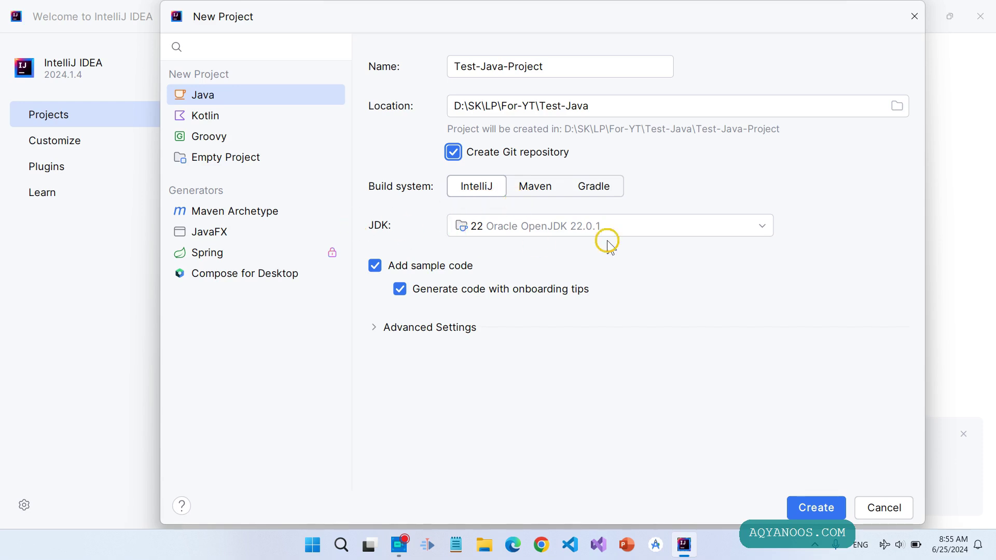
- Show the list of available JDKs for the new project
click(716, 235)
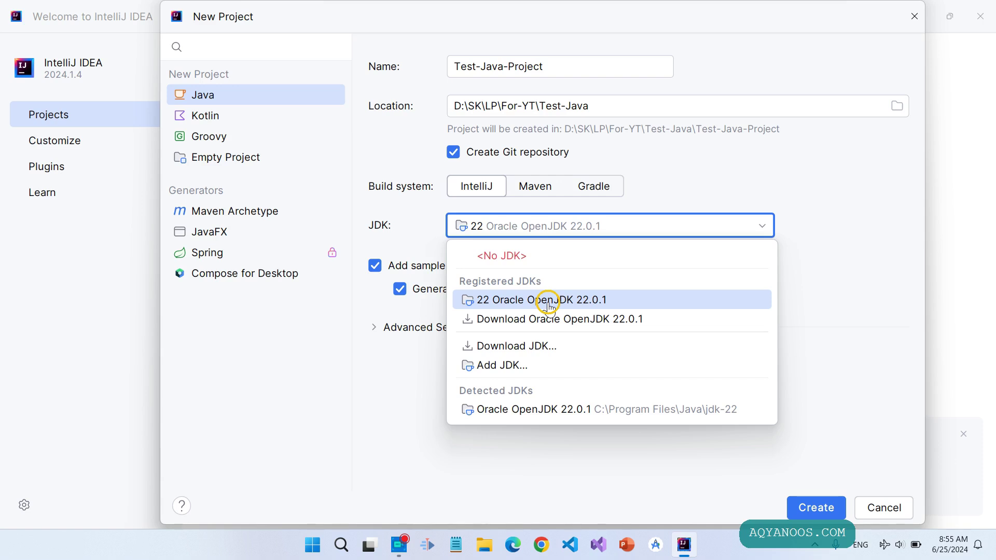
- Add the JDK at C:\Program Files\Java\jdk-22, then expand and collapse Advanced Settings
click(508, 367)
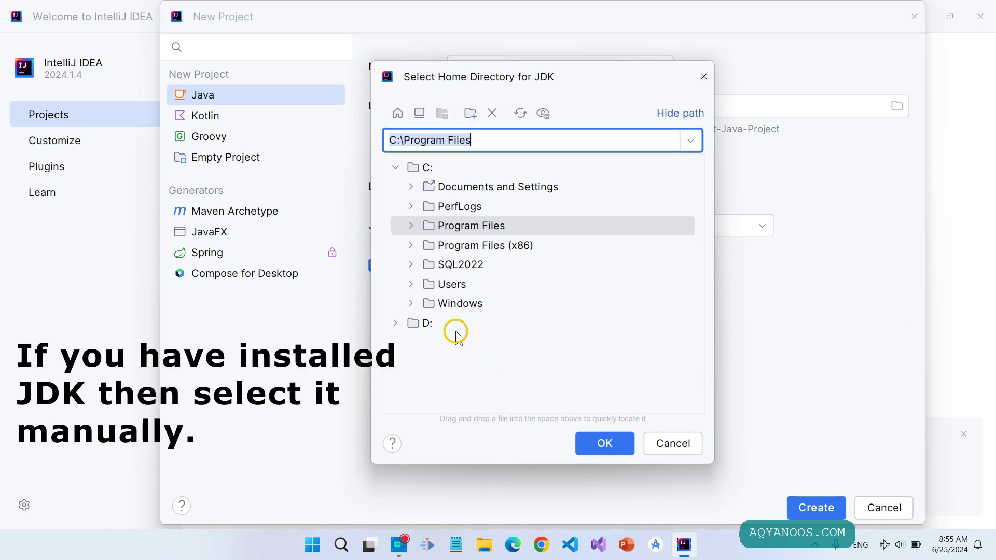
click(411, 226)
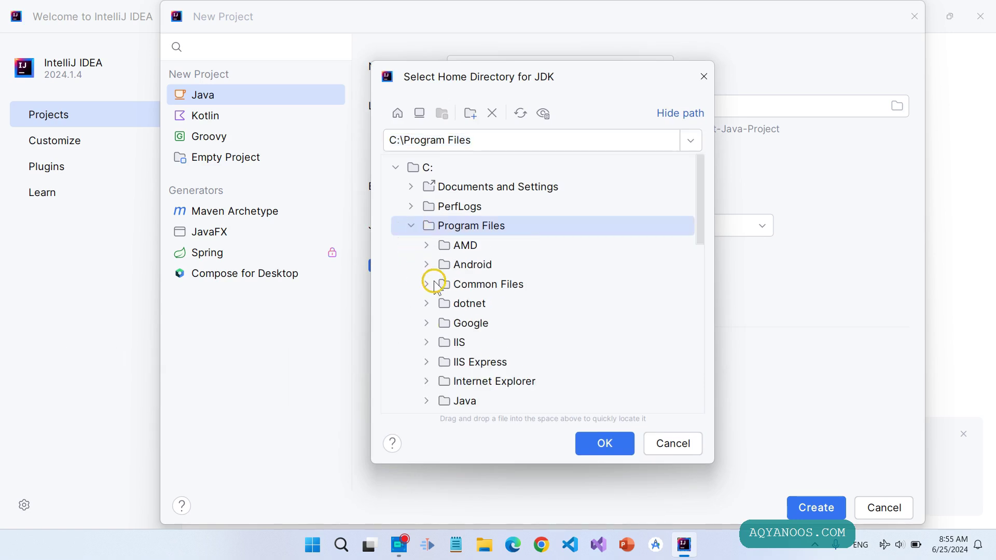
scroll(410, 283, down, 3)
click(426, 339)
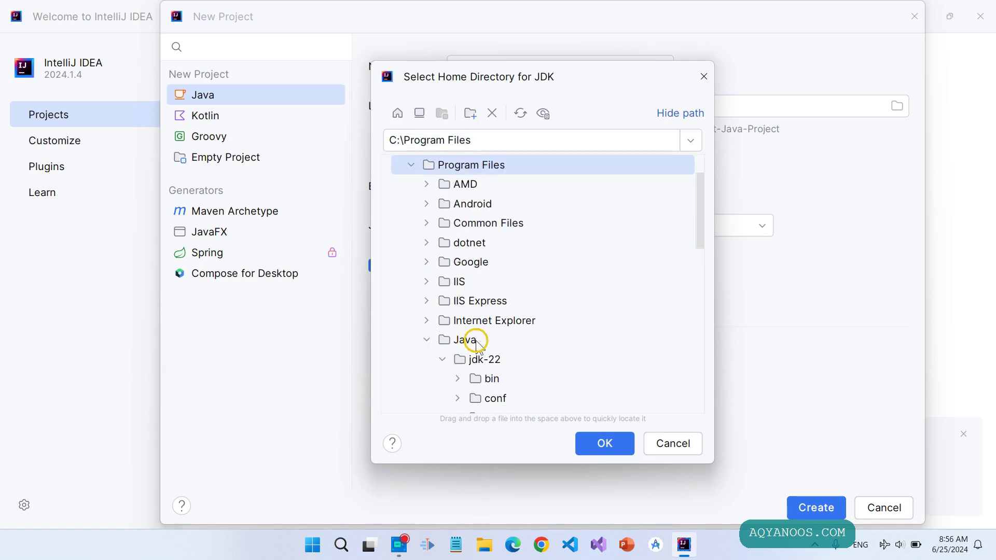
click(478, 244)
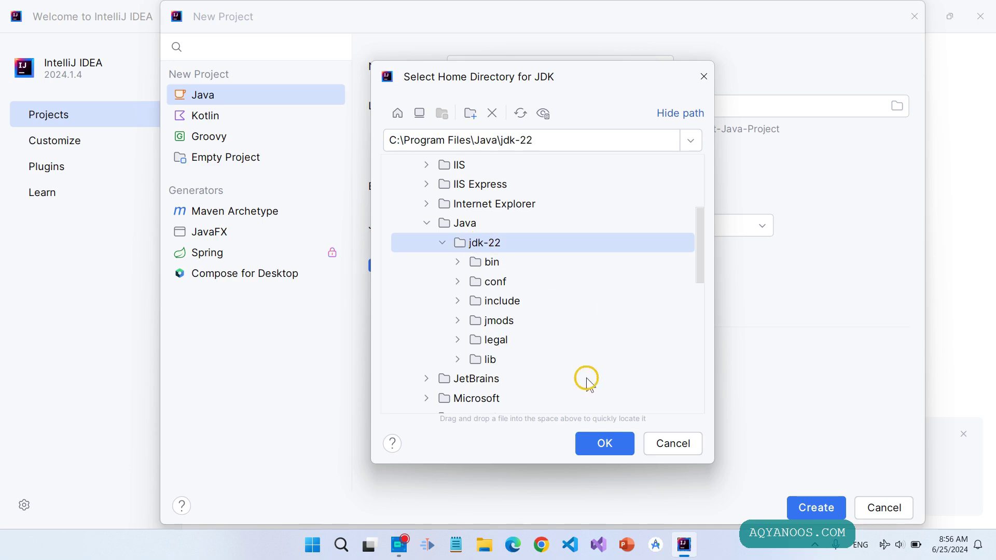
click(602, 444)
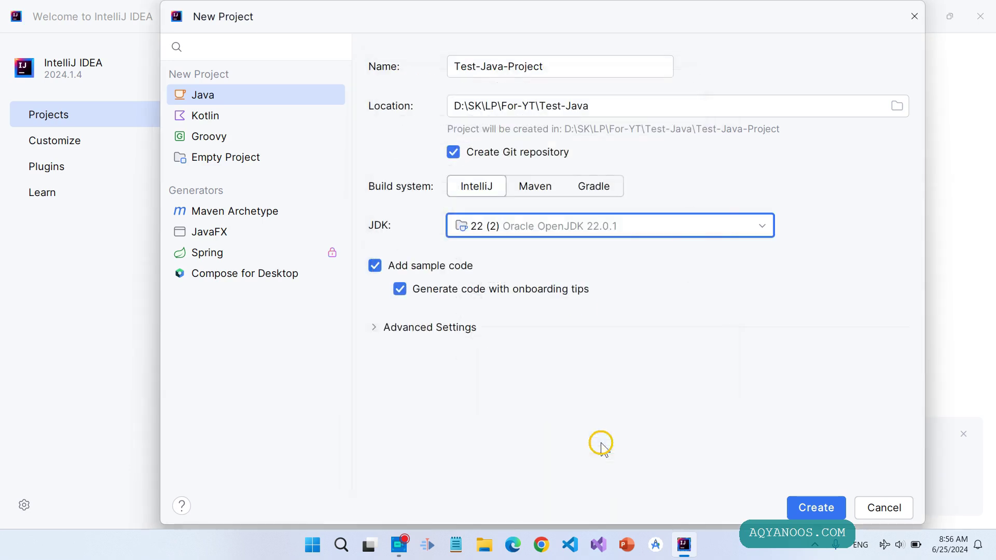
click(375, 328)
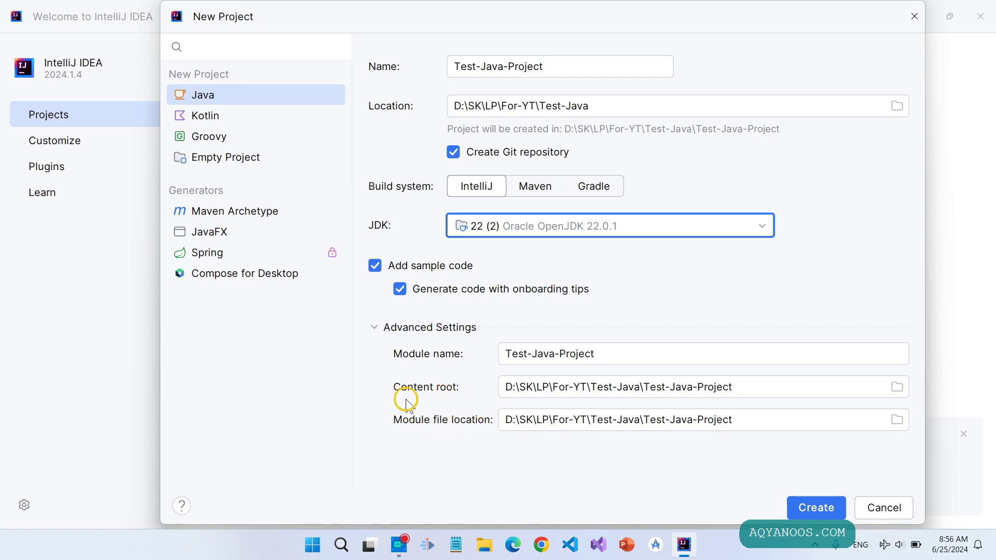
click(376, 328)
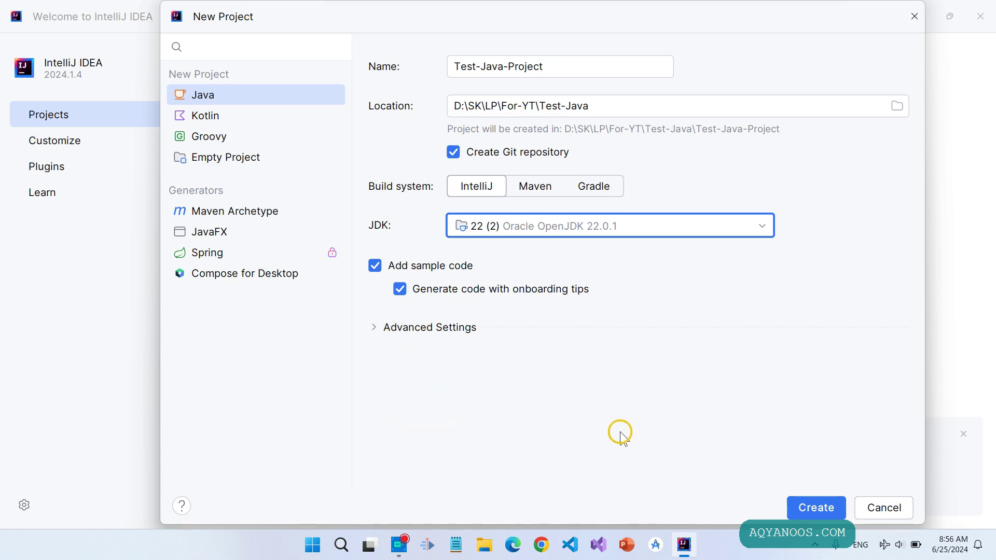
- Create the project, maximize the IDE, and remove the breakpoint on Main.java line 12
click(816, 511)
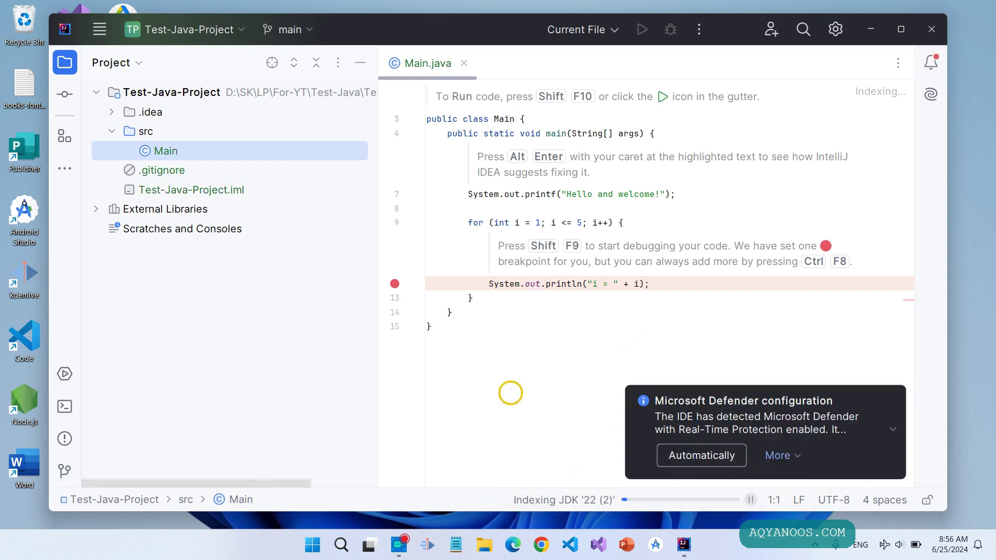
click(898, 29)
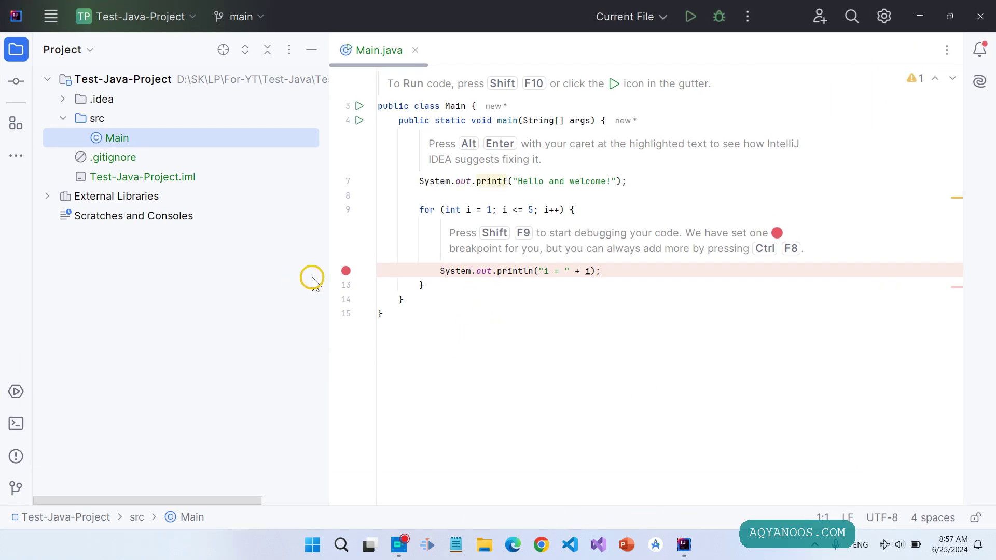
click(346, 271)
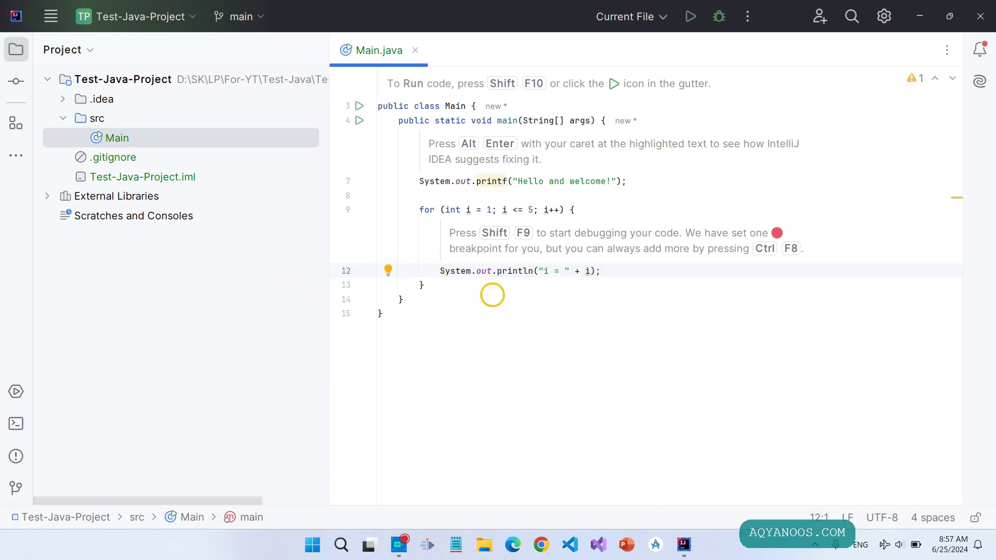
click(520, 297)
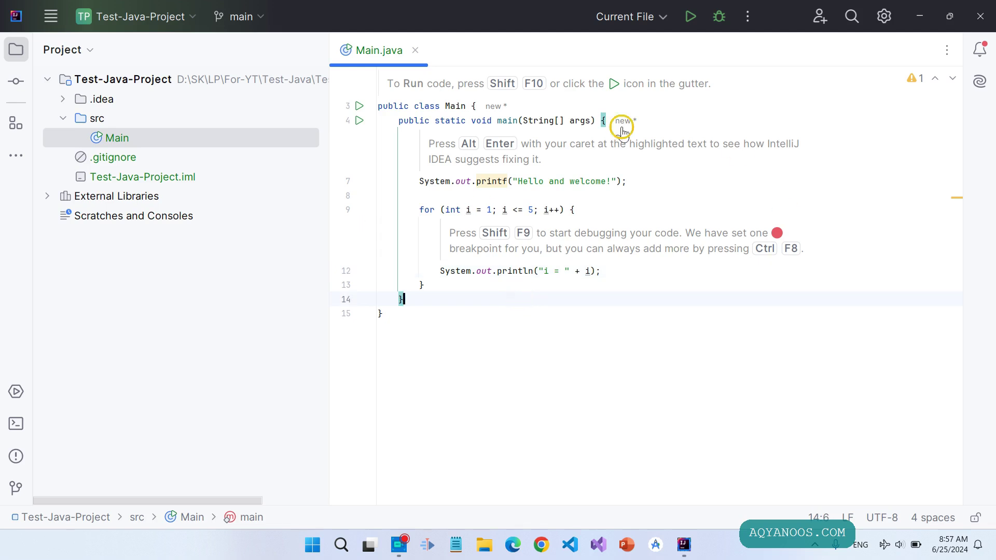
- Run Main and enlarge the console showing "Hello and welcome!" and i = 1 to 5
click(691, 17)
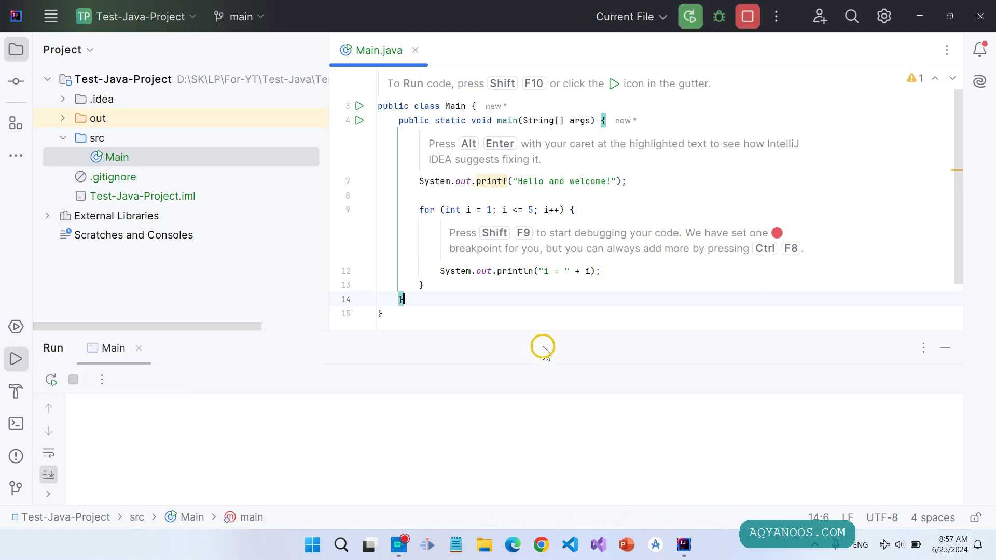
drag(387, 335, 388, 238)
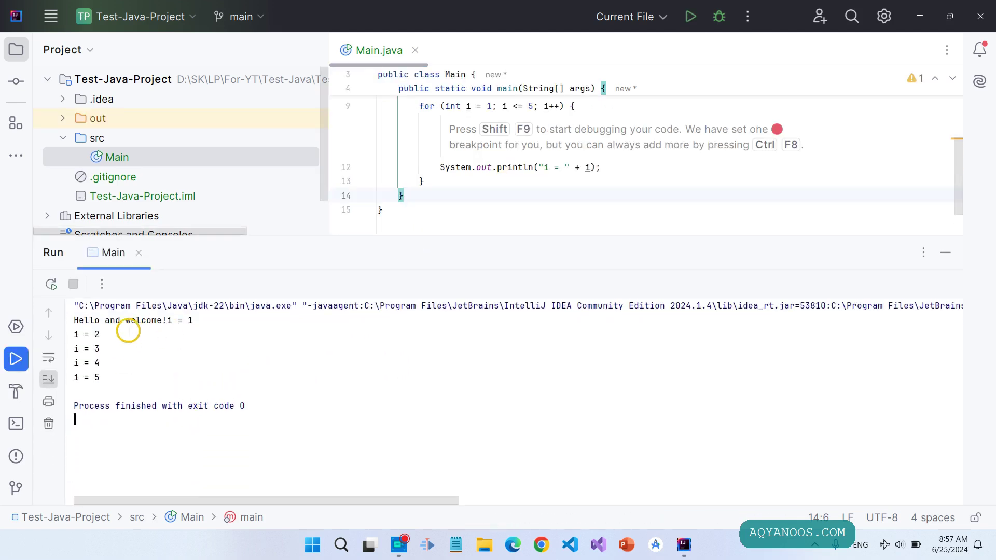
scroll(544, 211, up, 5)
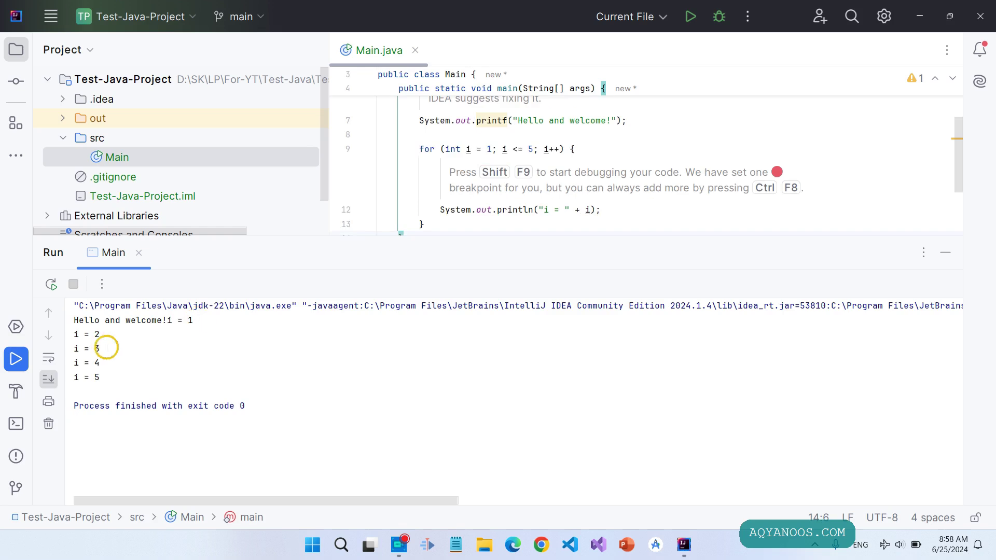
scroll(483, 171, down, 1)
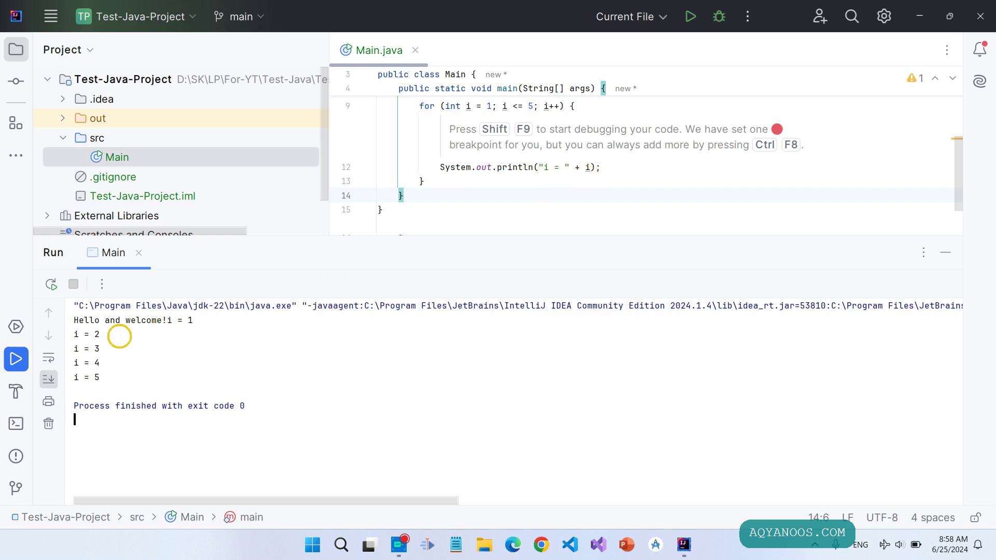
scroll(503, 177, up, 2)
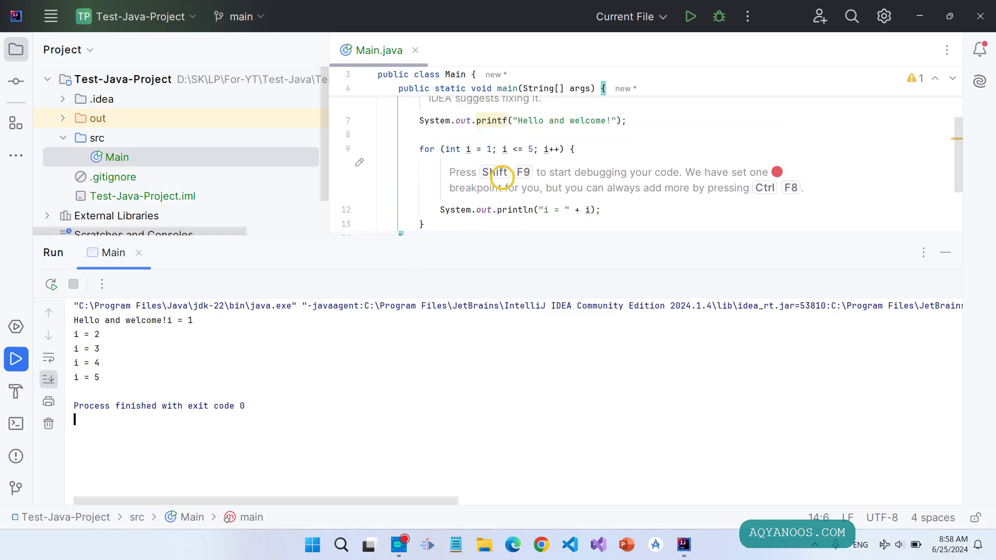
- Change printf to println on line 7, rerun Main, and shrink the output panel
click(508, 120)
key(BackSpace)
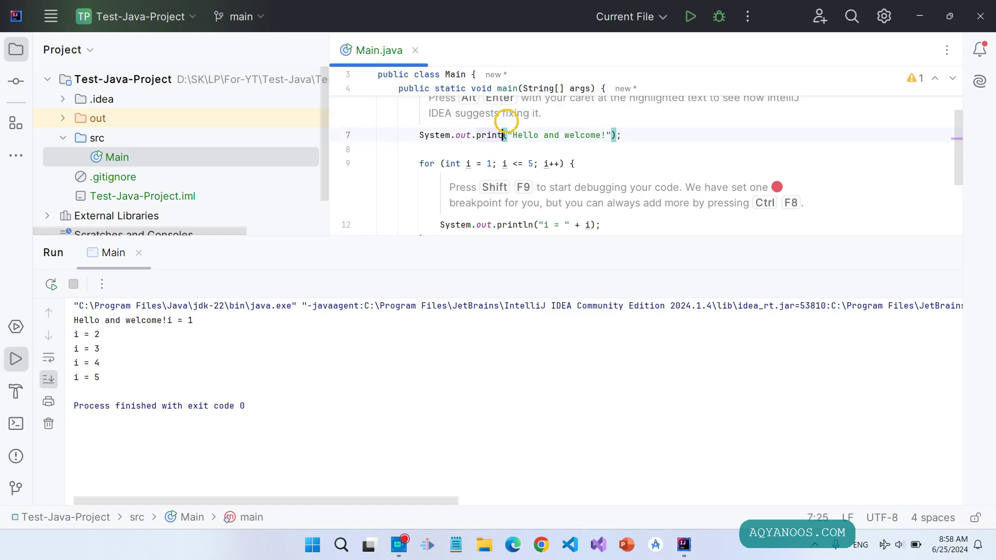
text(ln)
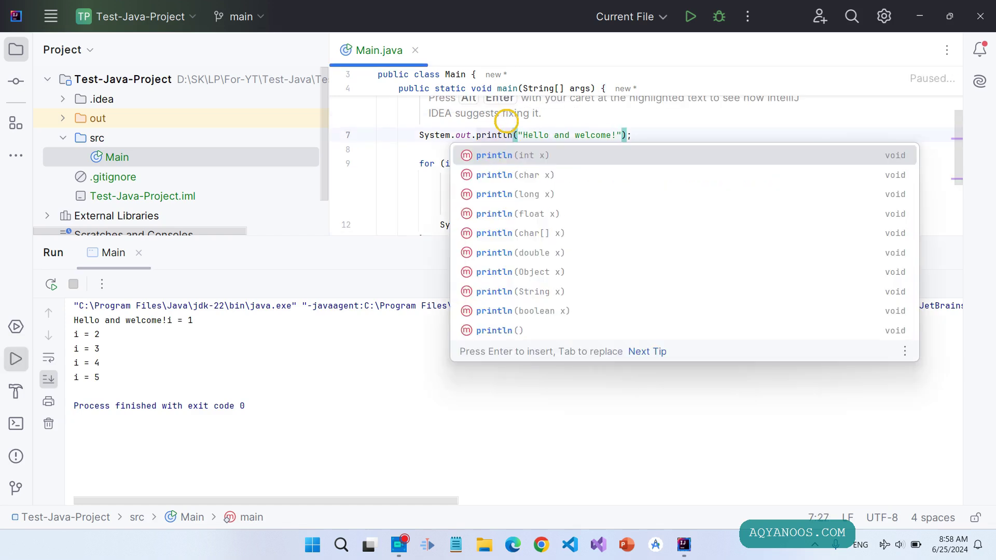
click(472, 135)
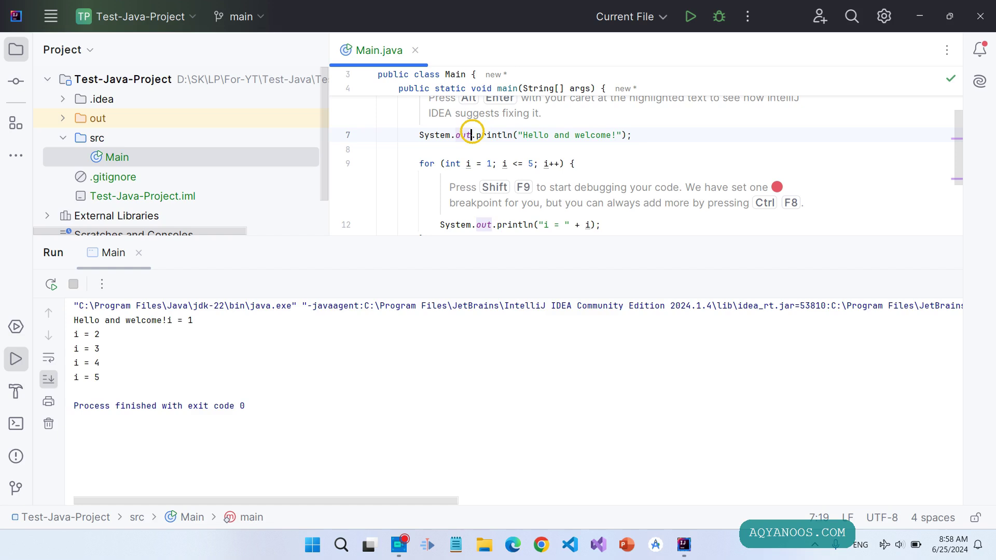
click(690, 21)
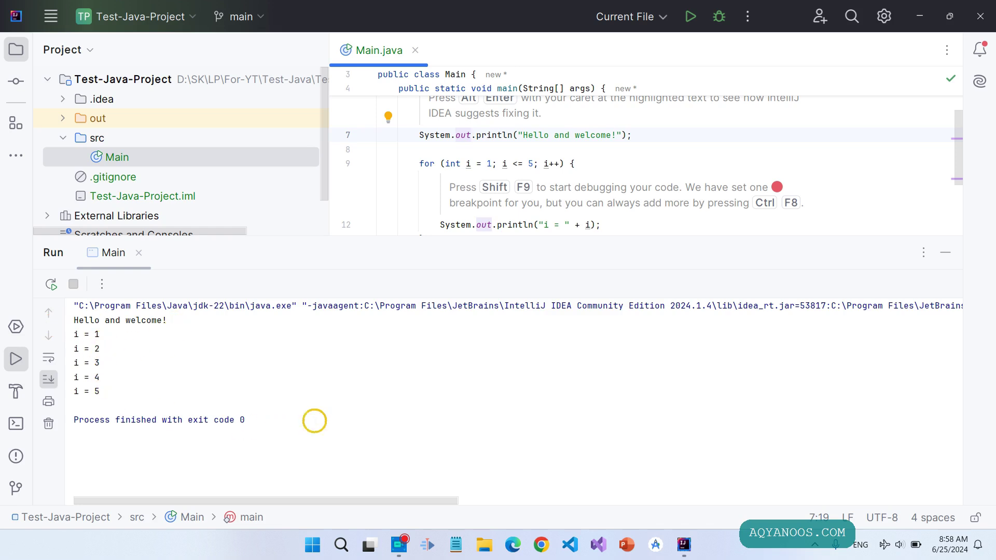
drag(470, 237, 472, 429)
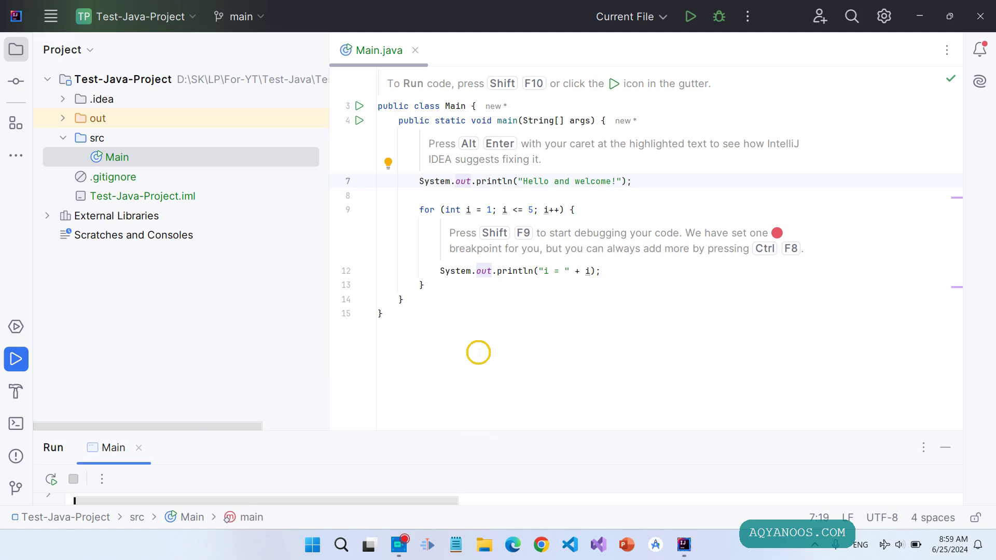